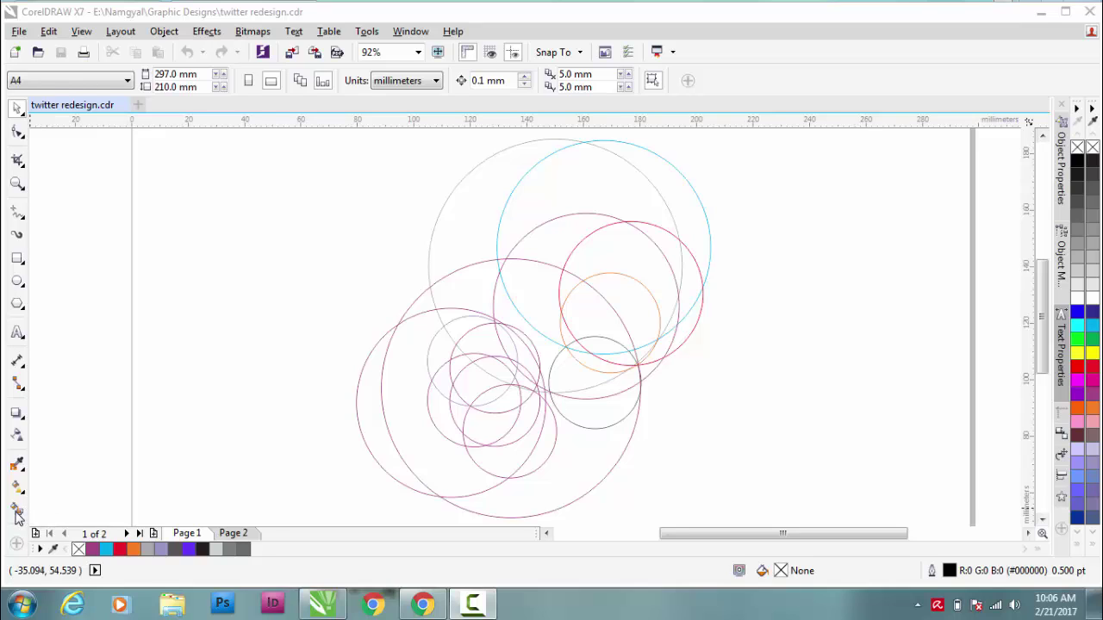
Activate the Smart Fill tool with purple fill and hairline outline, zoomed in on the circles.
{"action": "left_click", "coordinate": [17, 513]}
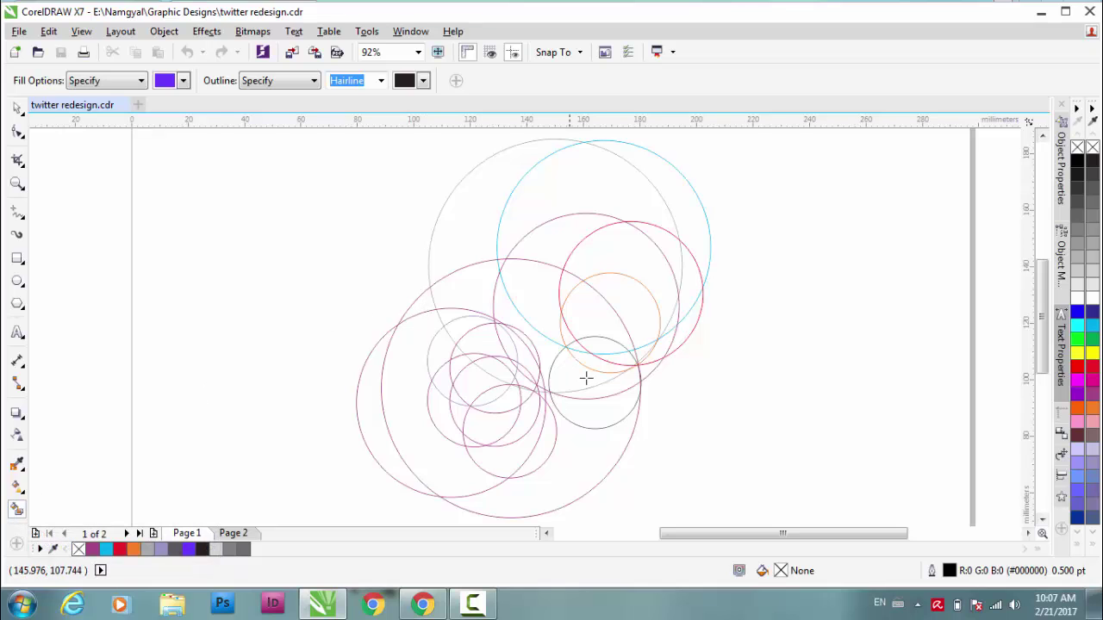
{"action": "scroll", "coordinate": [601, 372], "scroll_direction": "up", "scroll_amount": 2}
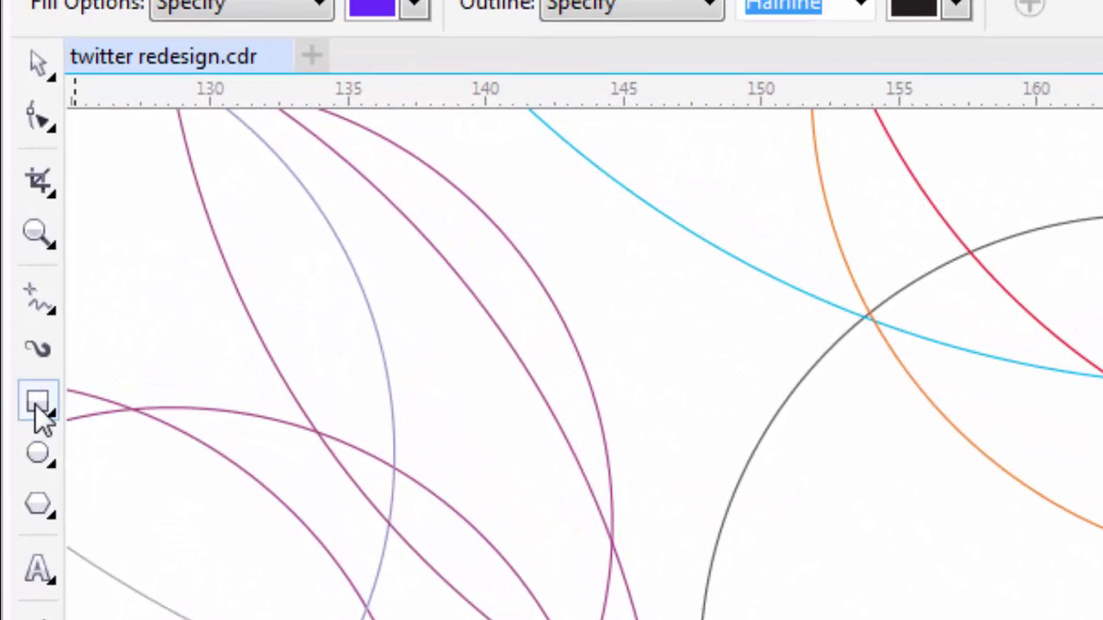
{"action": "left_click", "coordinate": [36, 405]}
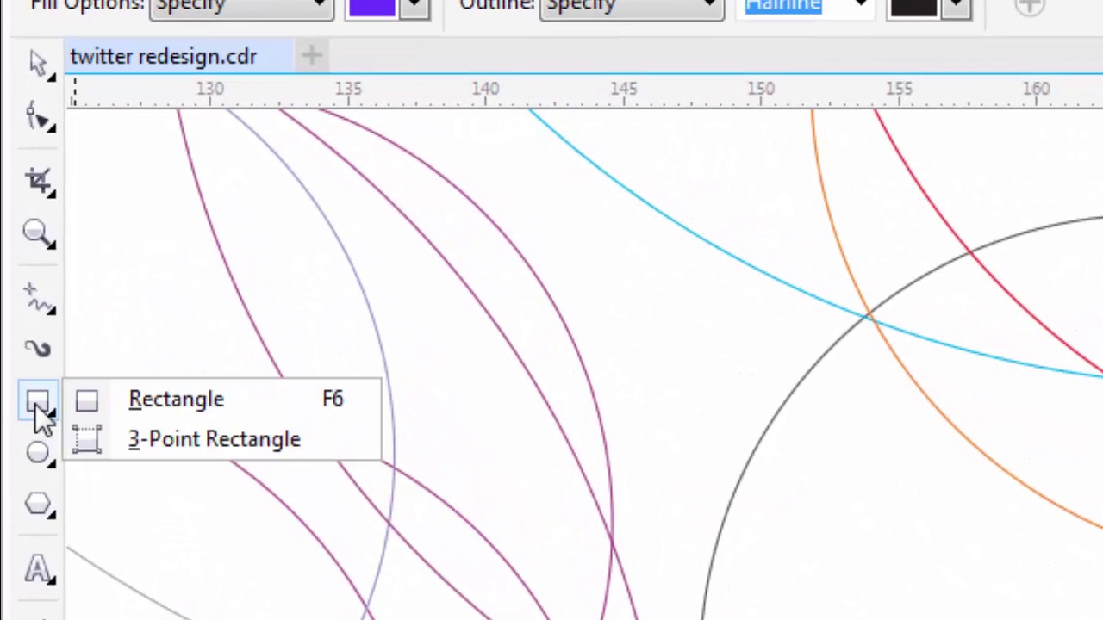
{"action": "left_click", "coordinate": [43, 456]}
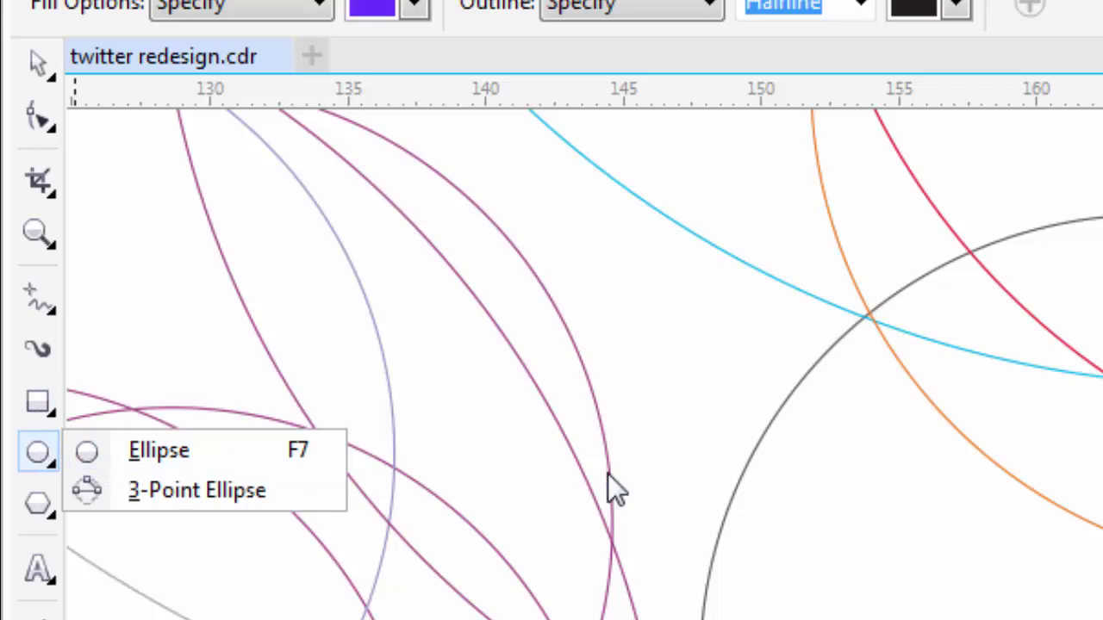
{"action": "left_click", "coordinate": [38, 569]}
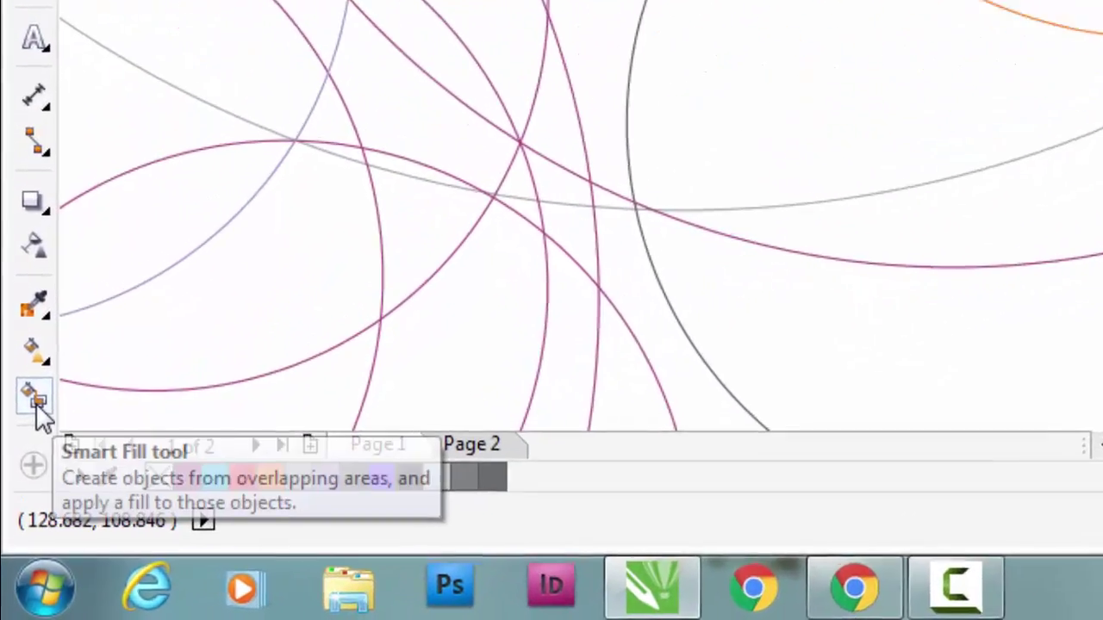
{"action": "left_click", "coordinate": [18, 511]}
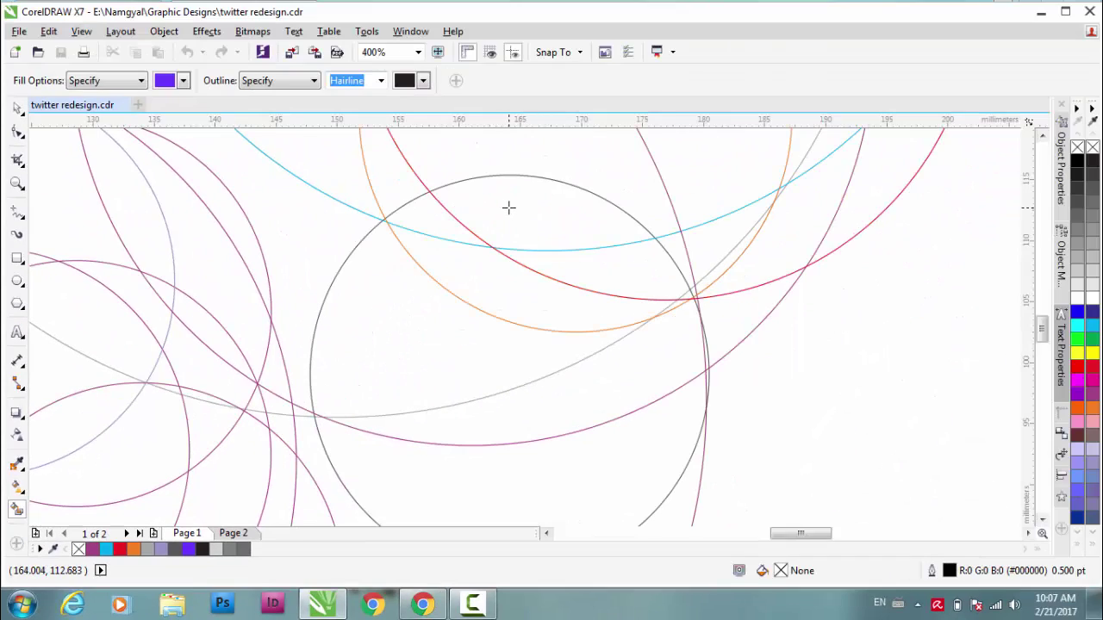
Fill the lens region atop the gray circle and the regions out to the beak tip purple.
{"action": "left_click", "coordinate": [508, 208]}
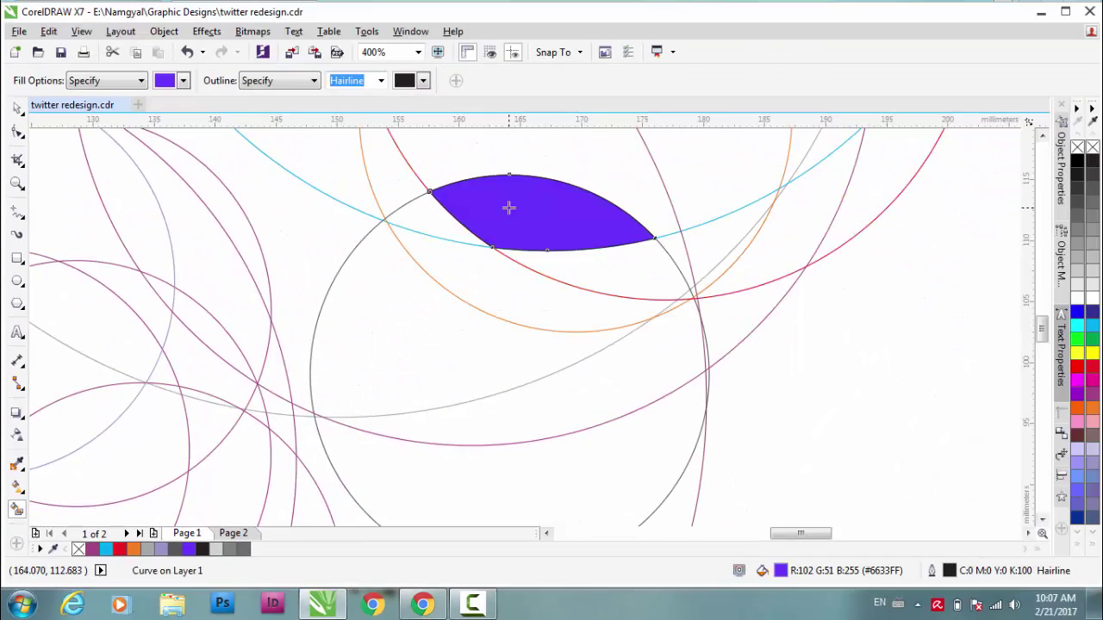
{"action": "left_click", "coordinate": [614, 269]}
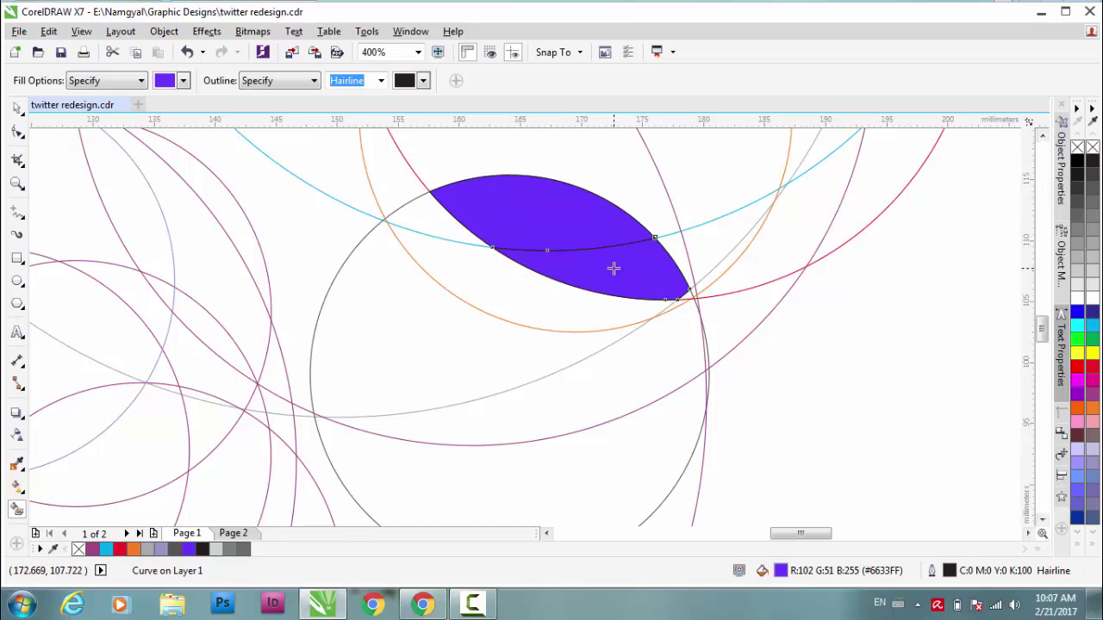
{"action": "left_click", "coordinate": [675, 244]}
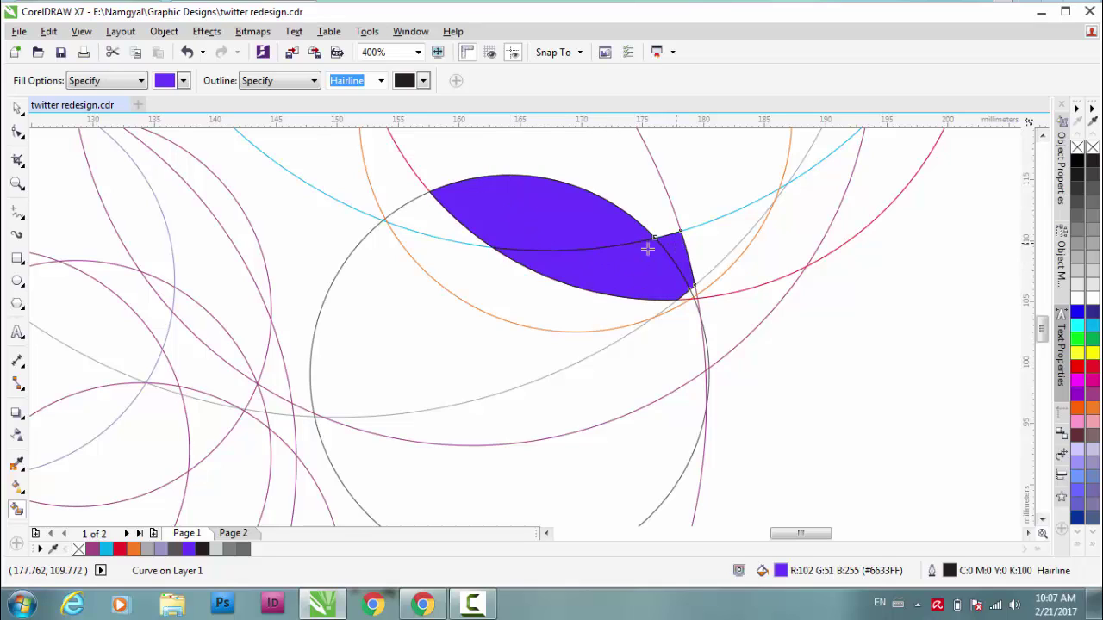
{"action": "left_click", "coordinate": [708, 243]}
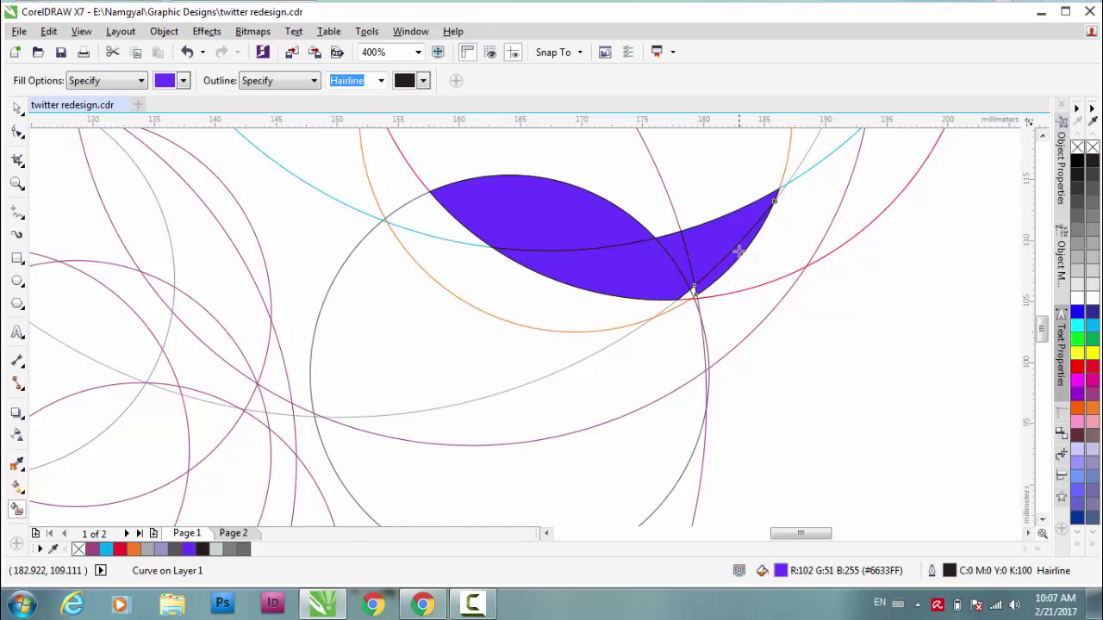
Fill the tiny sliver and adjoining regions at the arc junction purple.
{"action": "scroll", "coordinate": [701, 289], "scroll_direction": "up", "scroll_amount": 2}
{"action": "left_click", "coordinate": [505, 330]}
{"action": "left_click", "coordinate": [474, 347]}
{"action": "left_click", "coordinate": [506, 355]}
Zoom in to fill the small remaining gap where the arcs meet.
{"action": "scroll", "coordinate": [531, 324], "scroll_direction": "down", "scroll_amount": 2}
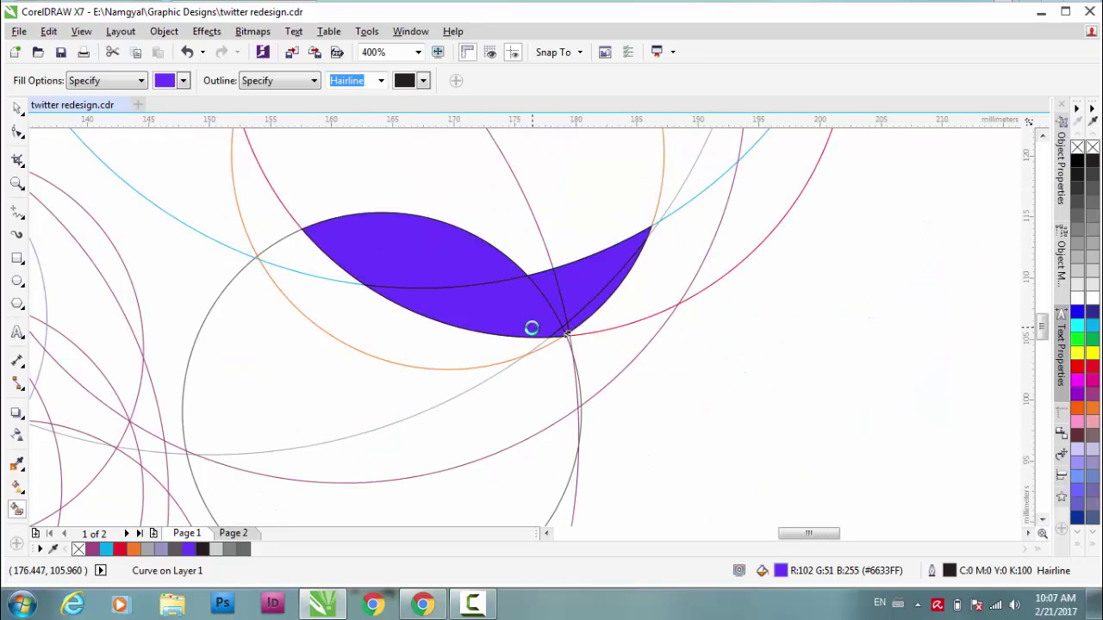
{"action": "scroll", "coordinate": [532, 325], "scroll_direction": "up", "scroll_amount": 1}
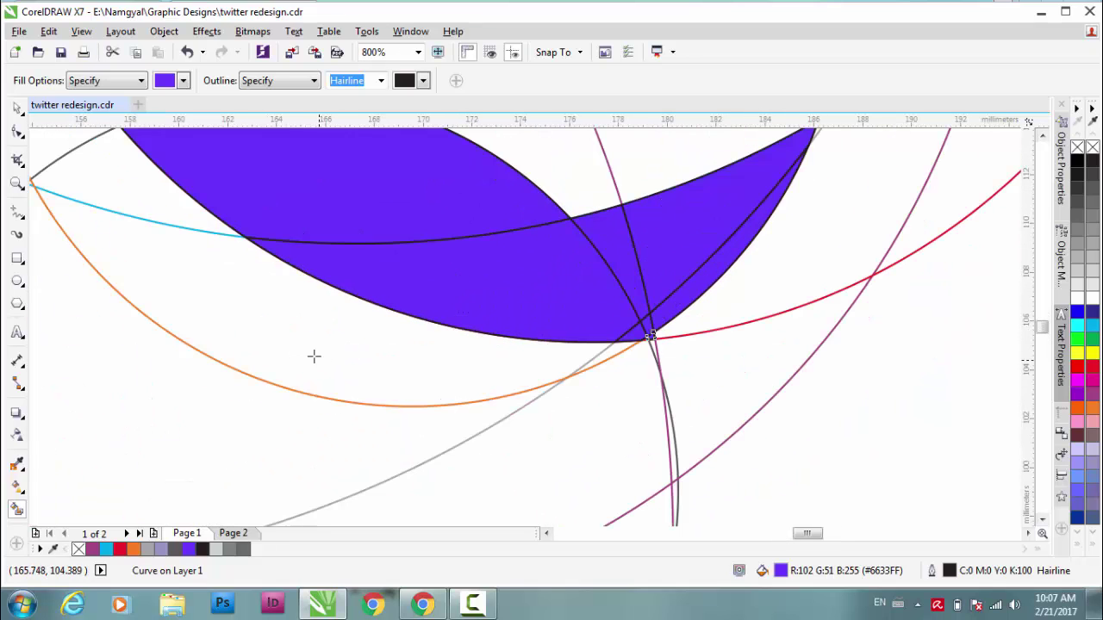
{"action": "scroll", "coordinate": [336, 340], "scroll_direction": "down", "scroll_amount": 1}
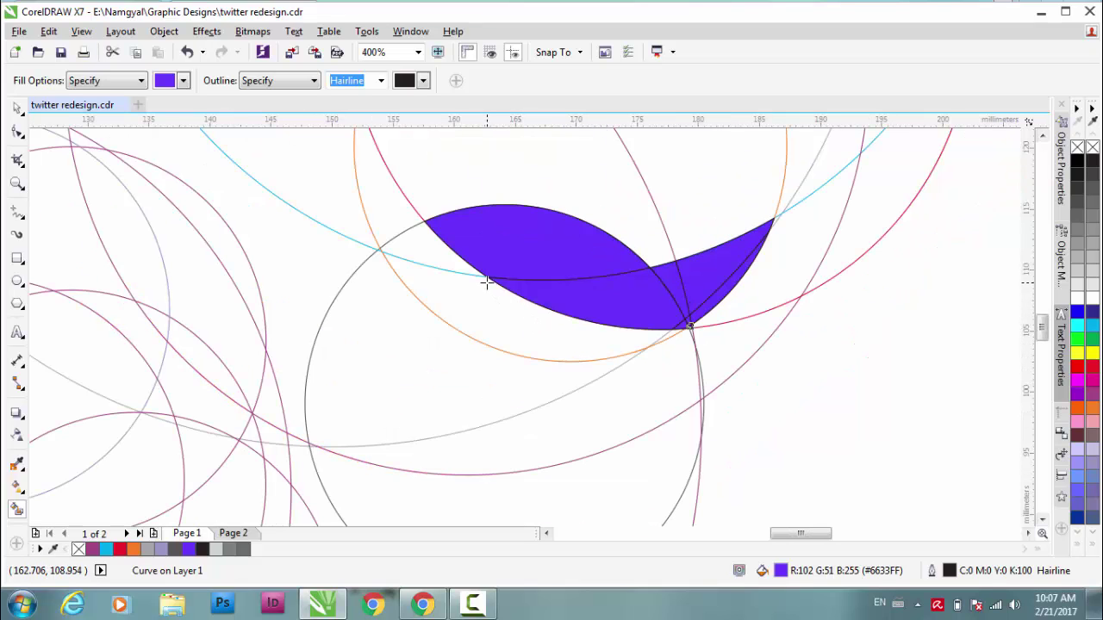
{"action": "scroll", "coordinate": [455, 276], "scroll_direction": "up", "scroll_amount": 1}
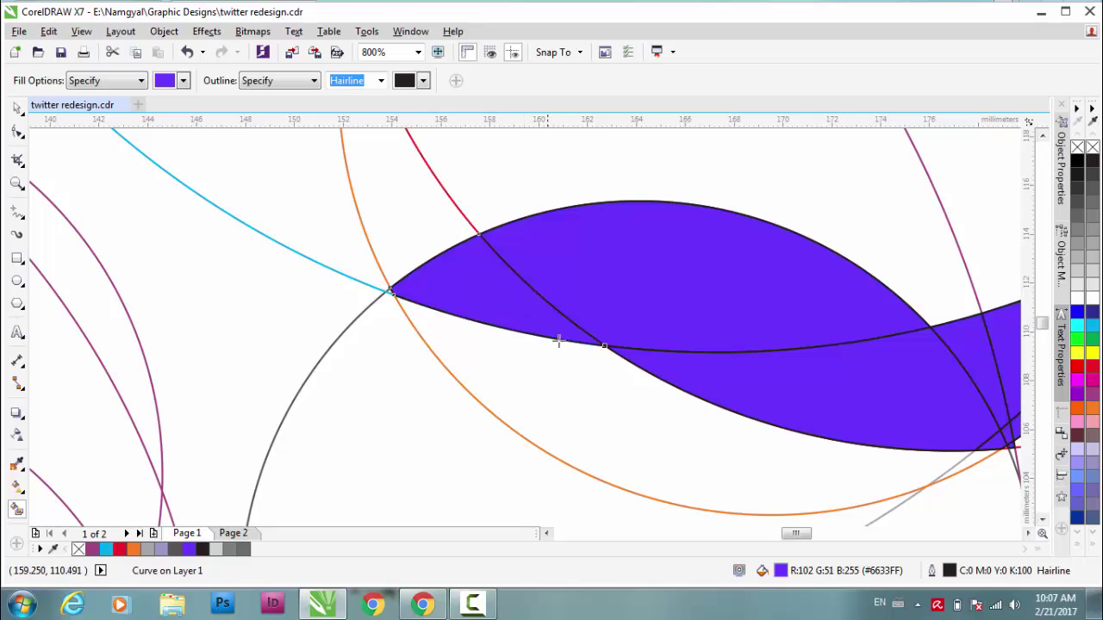
{"action": "scroll", "coordinate": [529, 325], "scroll_direction": "up", "scroll_amount": 1}
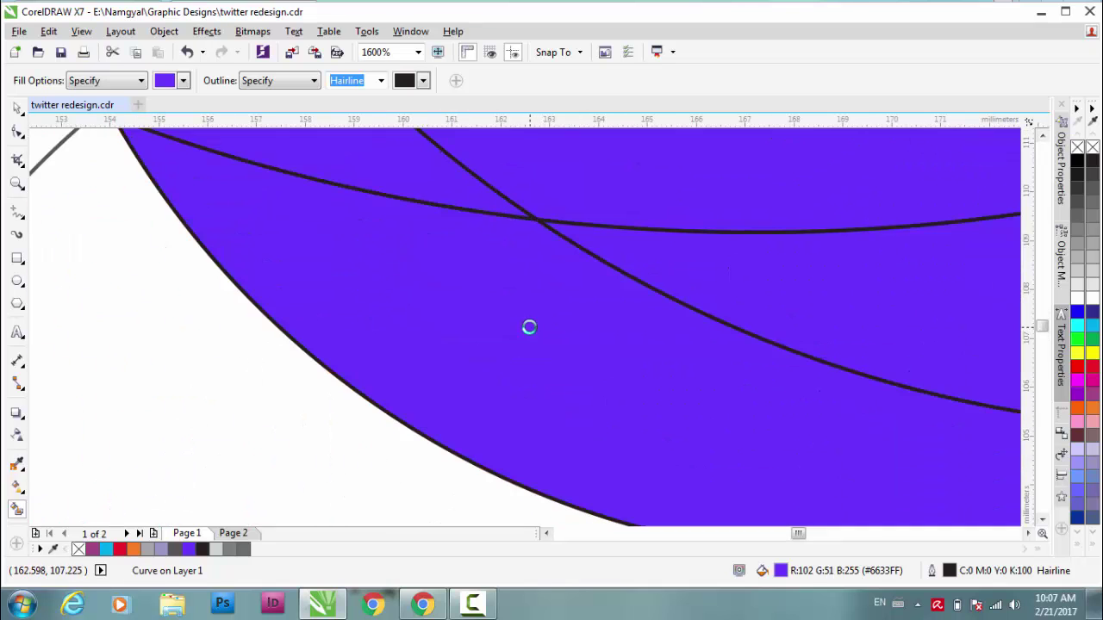
{"action": "scroll", "coordinate": [540, 332], "scroll_direction": "down", "scroll_amount": 2}
{"action": "scroll", "coordinate": [706, 366], "scroll_direction": "up", "scroll_amount": 2}
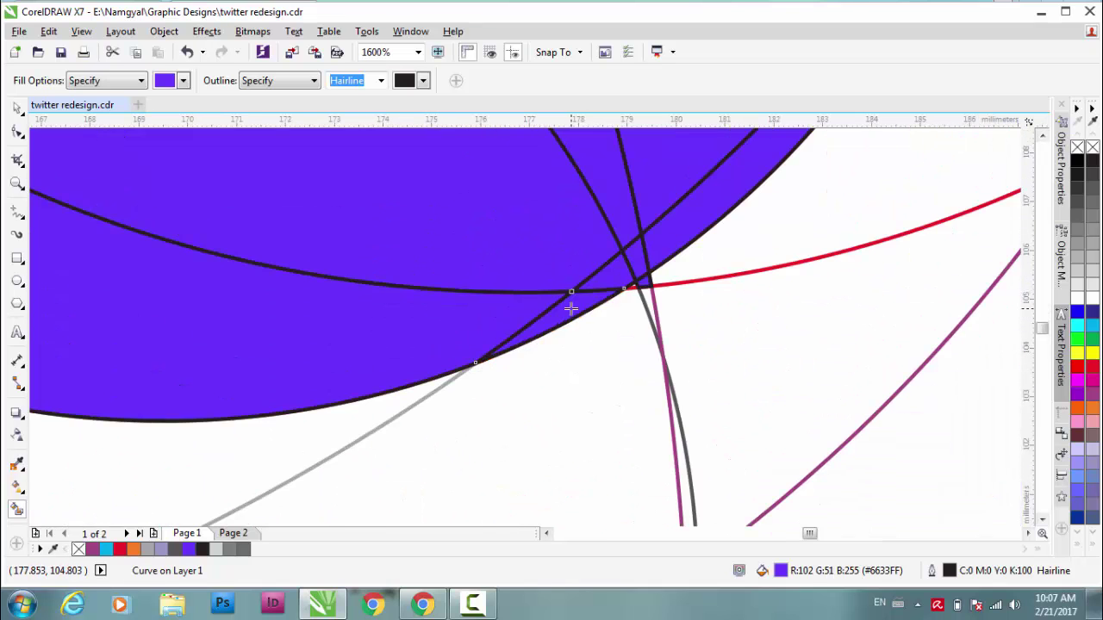
{"action": "scroll", "coordinate": [634, 313], "scroll_direction": "up", "scroll_amount": 1}
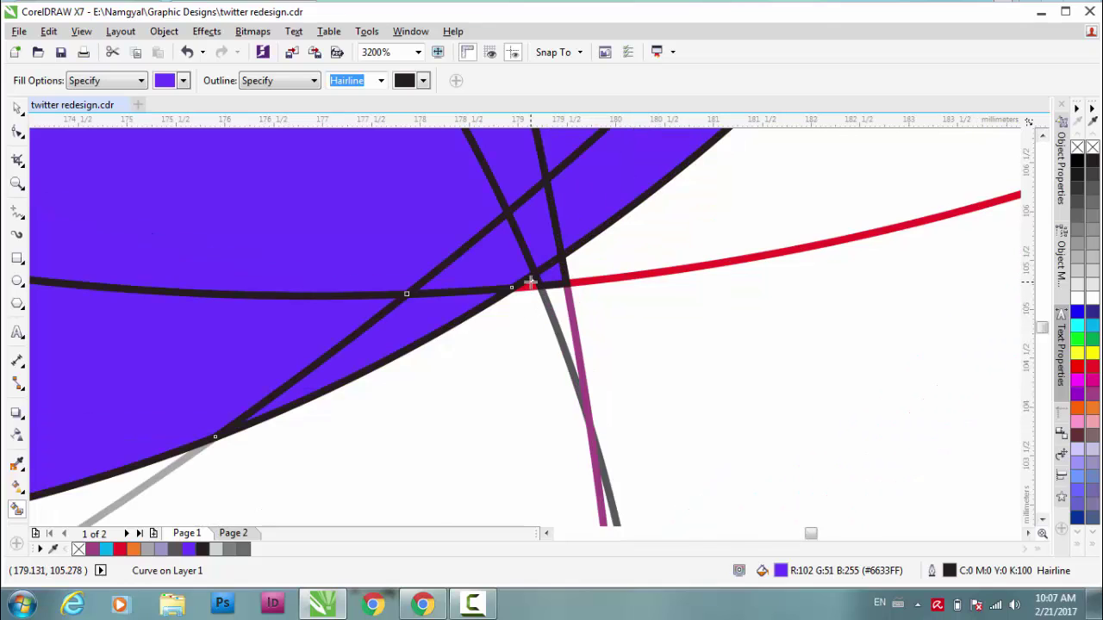
{"action": "left_click", "coordinate": [530, 281]}
{"action": "scroll", "coordinate": [533, 327], "scroll_direction": "down", "scroll_amount": 1}
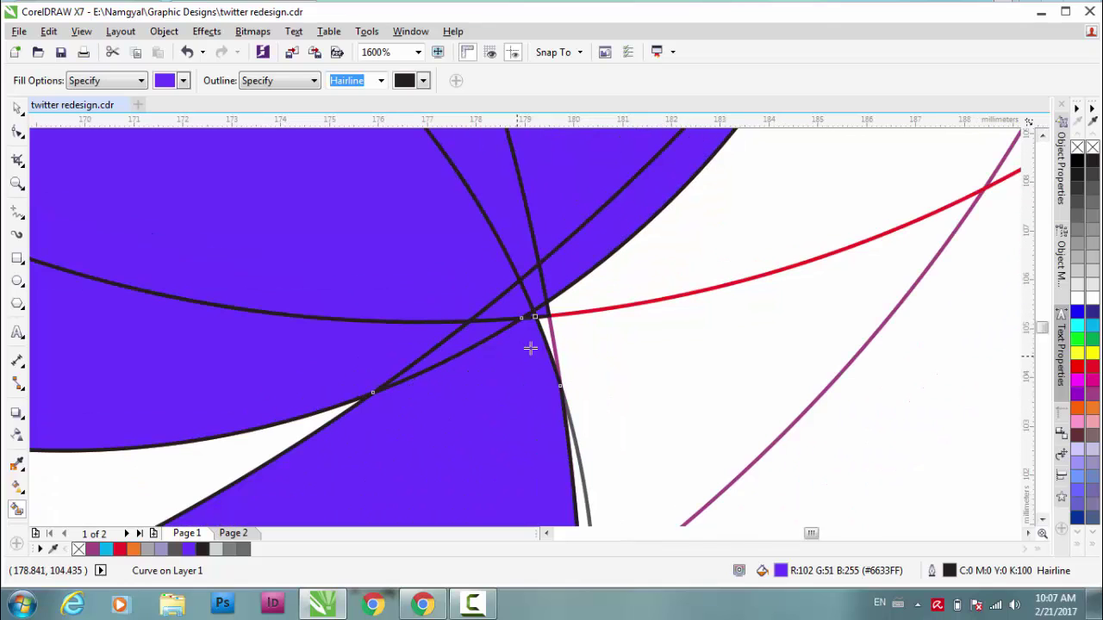
{"action": "scroll", "coordinate": [529, 325], "scroll_direction": "down", "scroll_amount": 2}
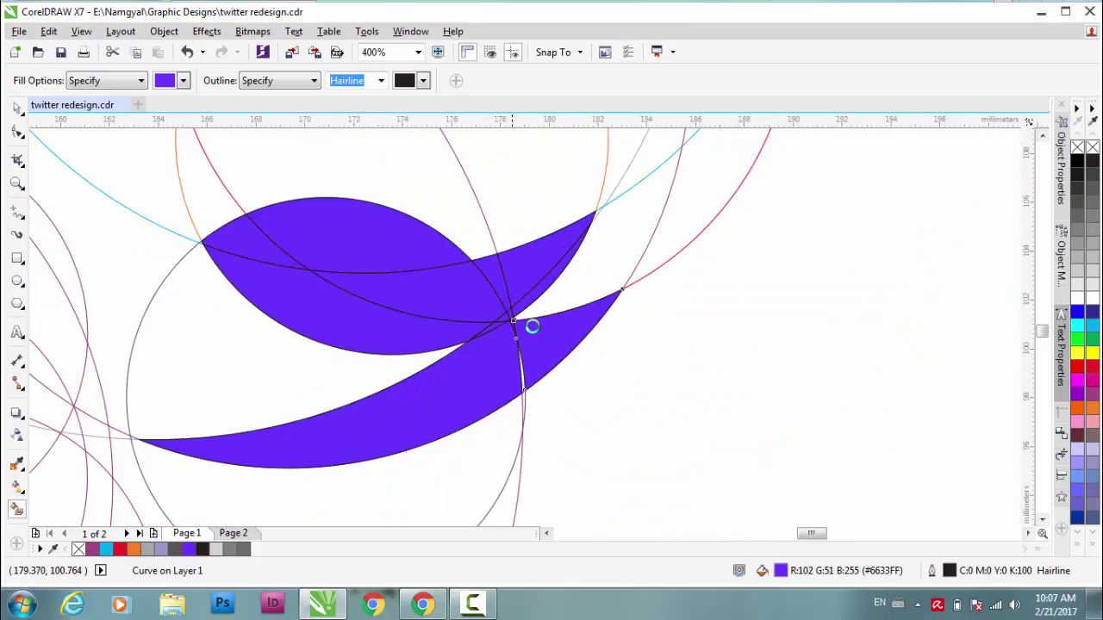
{"action": "scroll", "coordinate": [529, 324], "scroll_direction": "up", "scroll_amount": 2}
Zoom in and fill another region of the bird body purple.
{"action": "scroll", "coordinate": [412, 319], "scroll_direction": "down", "scroll_amount": 2}
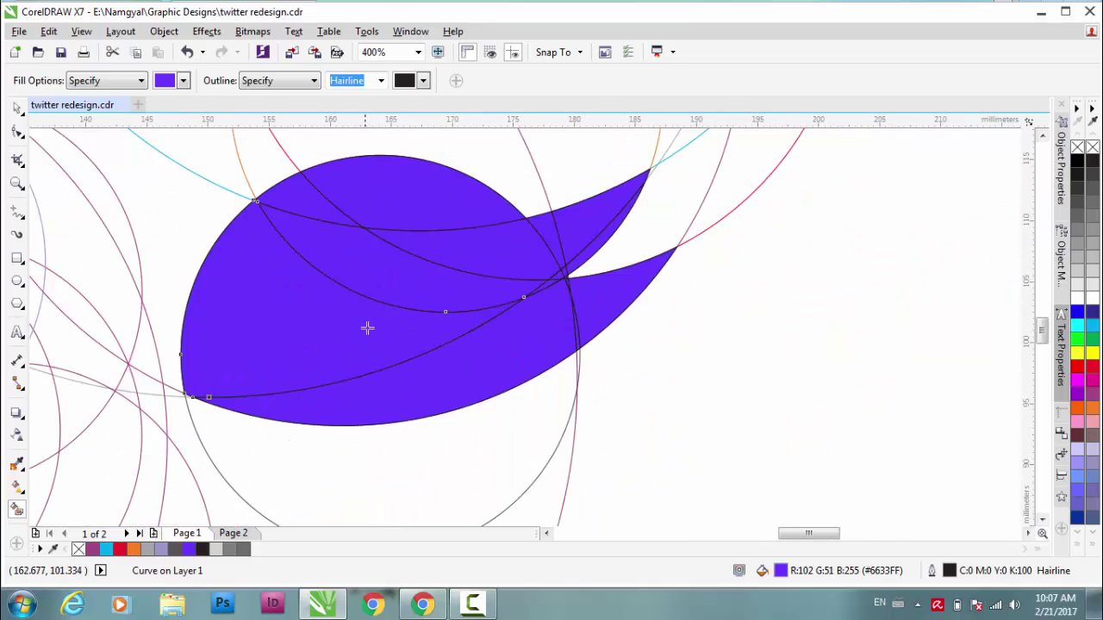
{"action": "scroll", "coordinate": [532, 328], "scroll_direction": "down", "scroll_amount": 2}
{"action": "scroll", "coordinate": [531, 328], "scroll_direction": "up", "scroll_amount": 2}
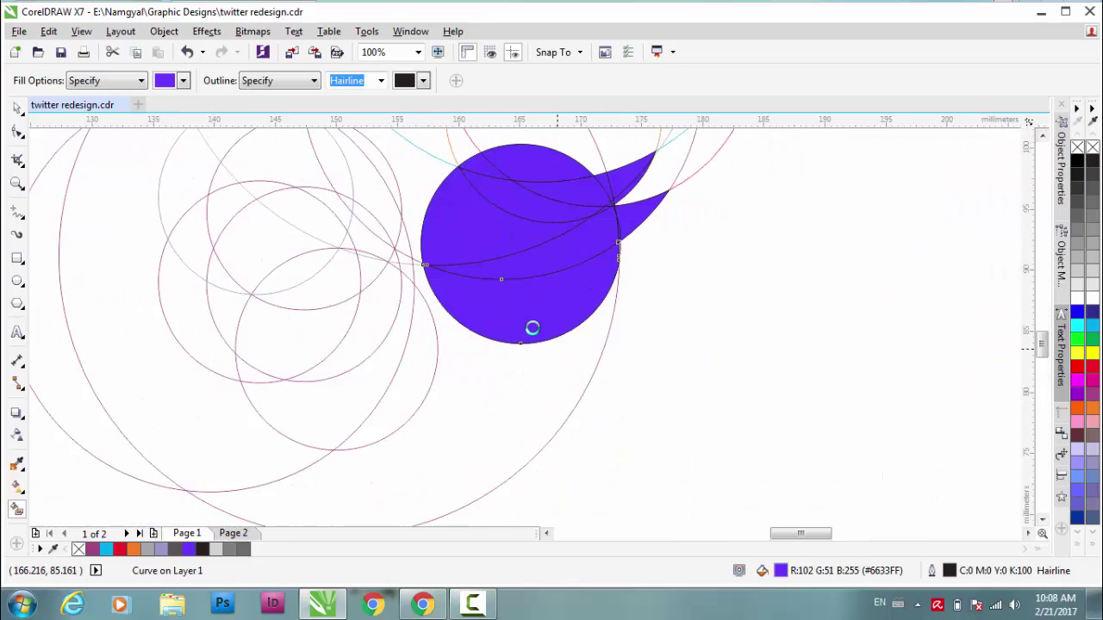
{"action": "scroll", "coordinate": [540, 384], "scroll_direction": "up", "scroll_amount": 1}
{"action": "scroll", "coordinate": [578, 298], "scroll_direction": "down", "scroll_amount": 2}
{"action": "scroll", "coordinate": [529, 325], "scroll_direction": "up", "scroll_amount": 2}
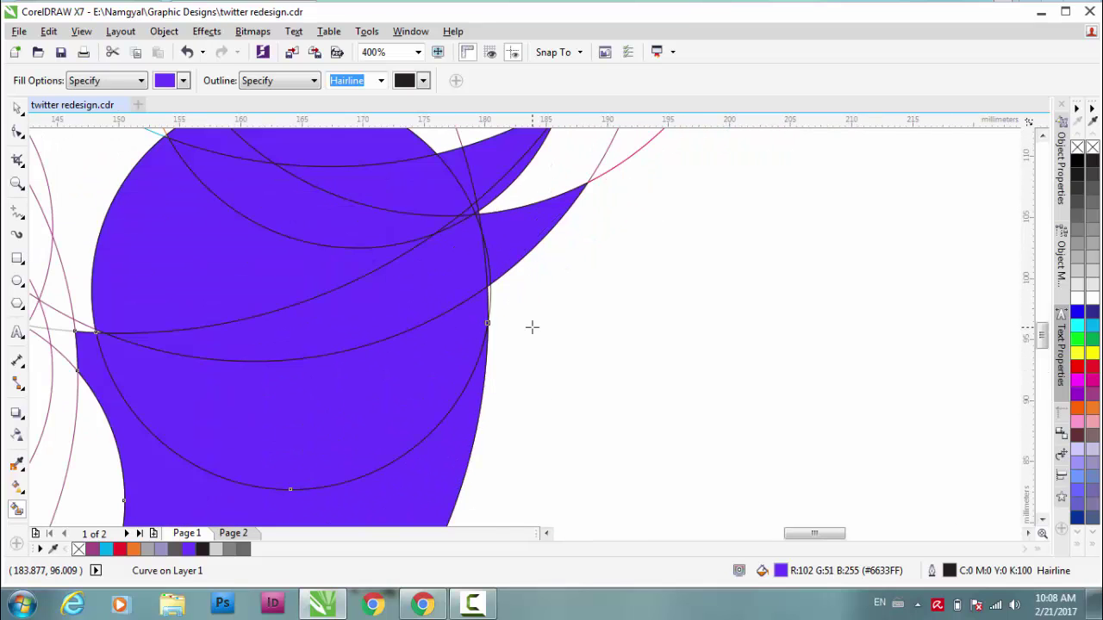
{"action": "scroll", "coordinate": [532, 327], "scroll_direction": "up", "scroll_amount": 1}
{"action": "scroll", "coordinate": [532, 328], "scroll_direction": "down", "scroll_amount": 3}
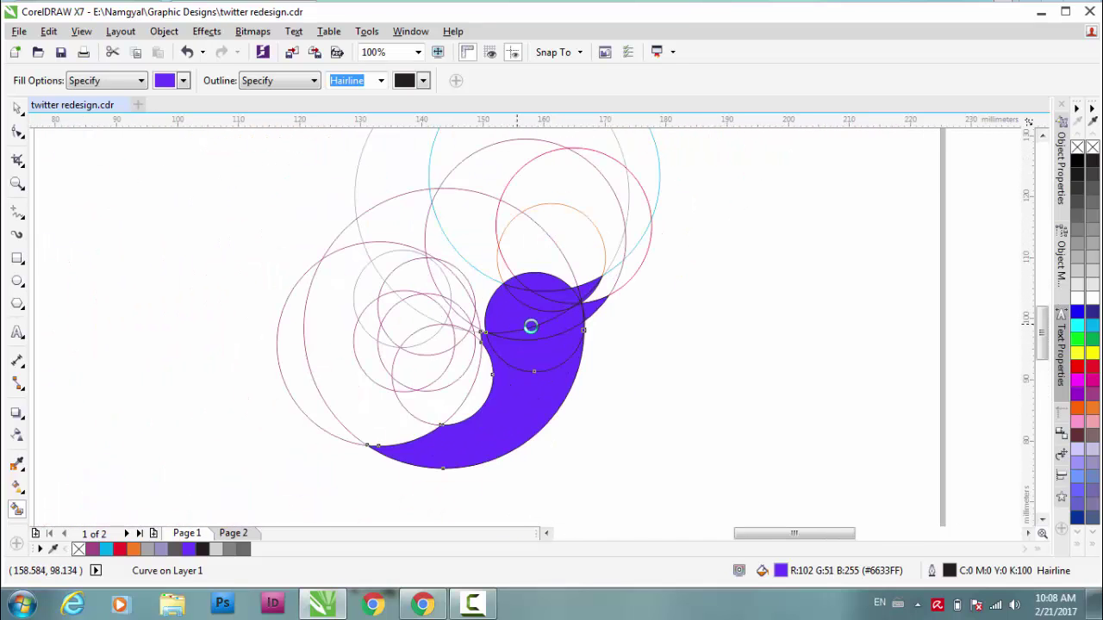
{"action": "scroll", "coordinate": [477, 317], "scroll_direction": "up", "scroll_amount": 2}
{"action": "scroll", "coordinate": [532, 325], "scroll_direction": "up", "scroll_amount": 1}
{"action": "scroll", "coordinate": [529, 323], "scroll_direction": "down", "scroll_amount": 2}
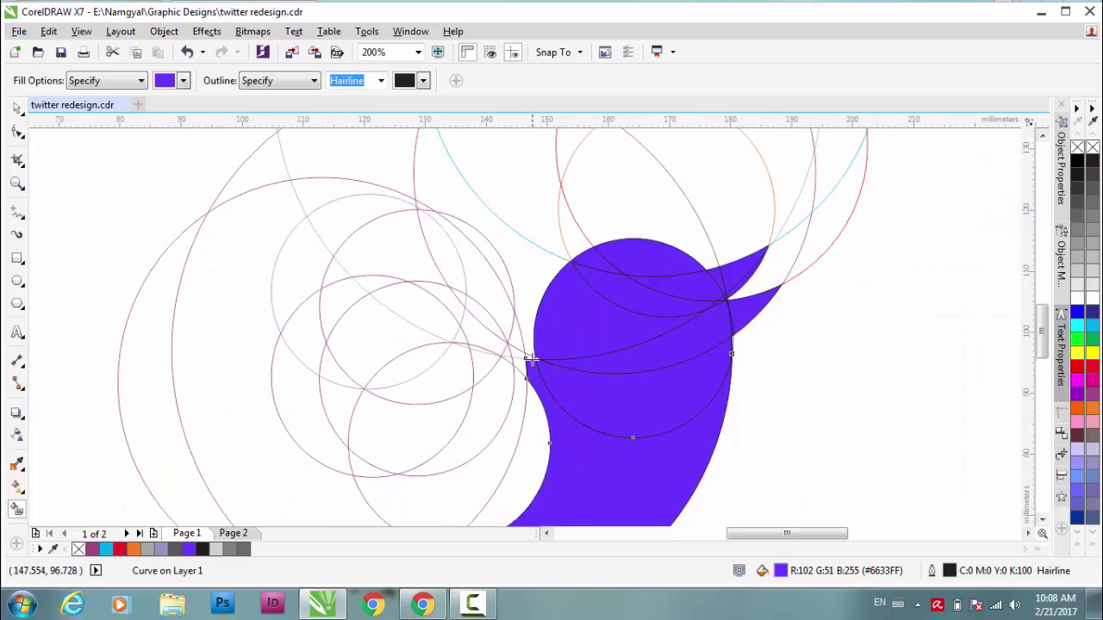
{"action": "scroll", "coordinate": [531, 327], "scroll_direction": "down", "scroll_amount": 2}
{"action": "scroll", "coordinate": [532, 327], "scroll_direction": "up", "scroll_amount": 2}
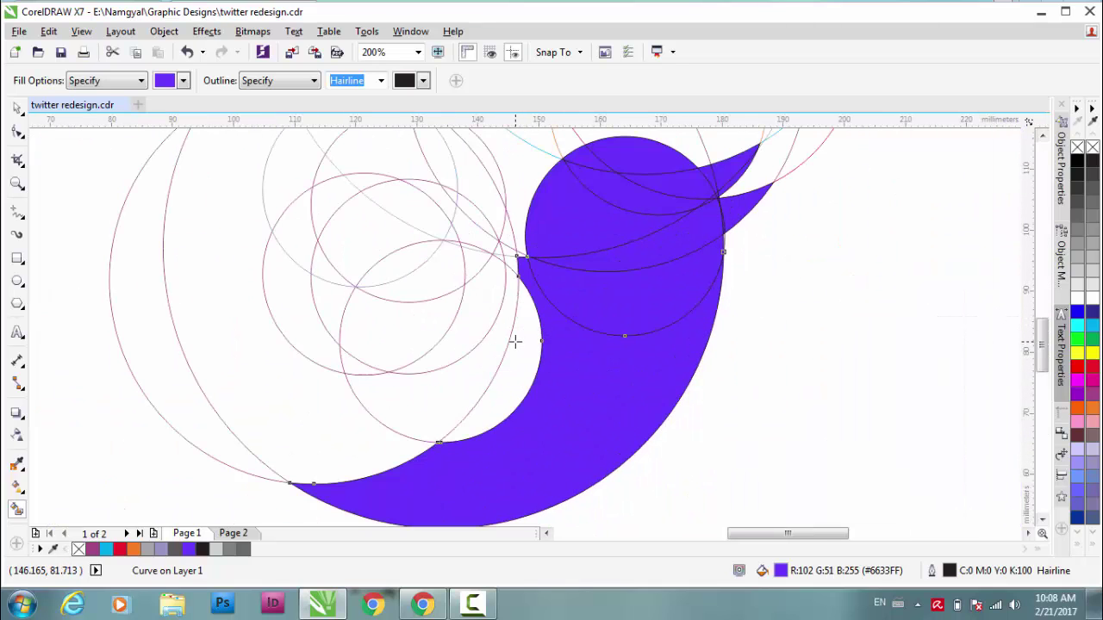
{"action": "scroll", "coordinate": [509, 353], "scroll_direction": "up", "scroll_amount": 1}
{"action": "left_click", "coordinate": [509, 353]}
Fill the crescent regions forming the bird's body and tail purple.
{"action": "scroll", "coordinate": [534, 323], "scroll_direction": "down", "scroll_amount": 2}
{"action": "scroll", "coordinate": [559, 302], "scroll_direction": "up", "scroll_amount": 2}
{"action": "left_click", "coordinate": [496, 334]}
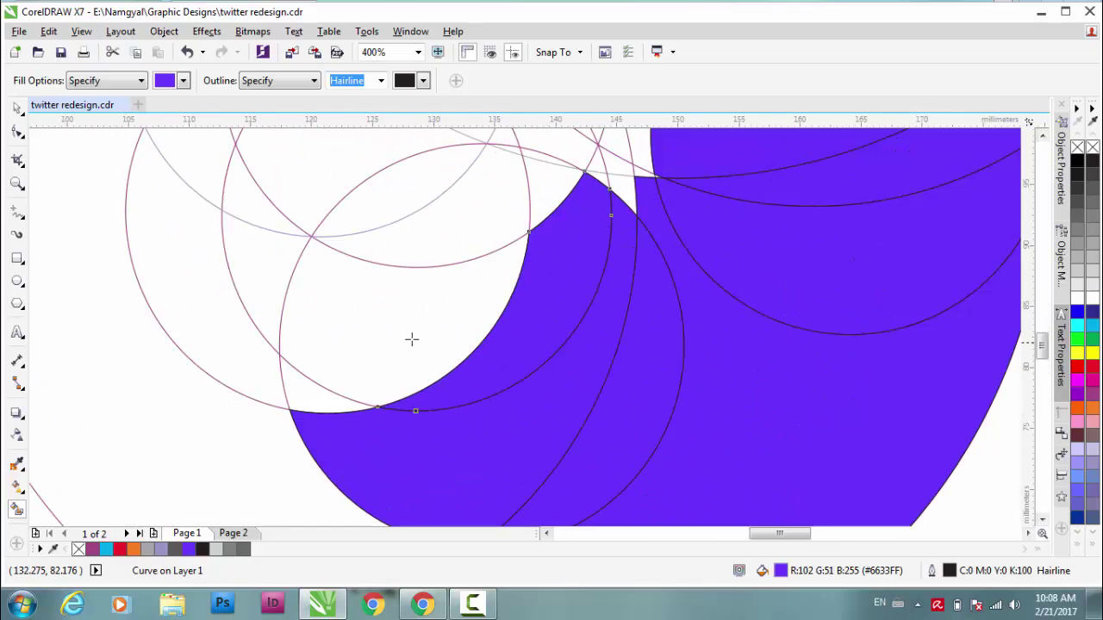
{"action": "scroll", "coordinate": [533, 328], "scroll_direction": "down", "scroll_amount": 2}
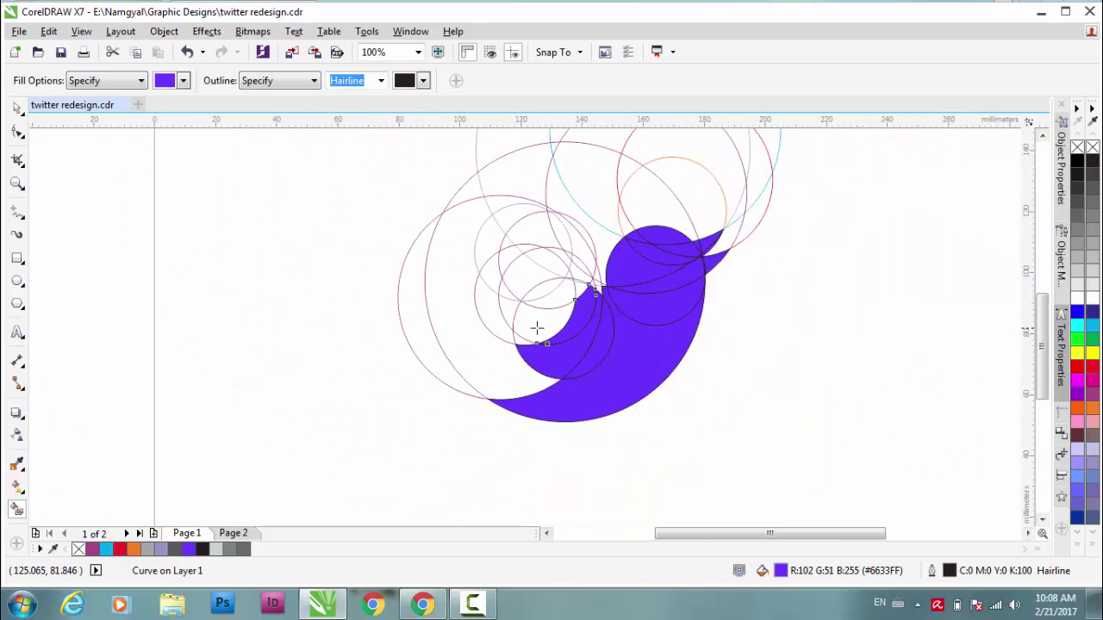
{"action": "scroll", "coordinate": [537, 328], "scroll_direction": "up", "scroll_amount": 1}
{"action": "left_click", "coordinate": [533, 329]}
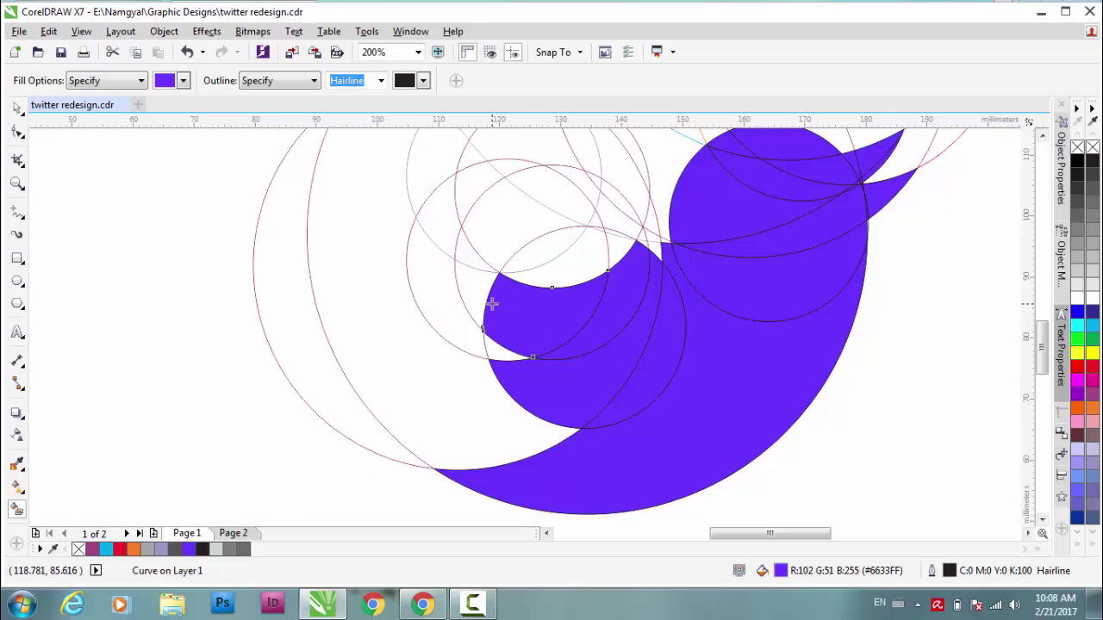
{"action": "scroll", "coordinate": [529, 301], "scroll_direction": "down", "scroll_amount": 1}
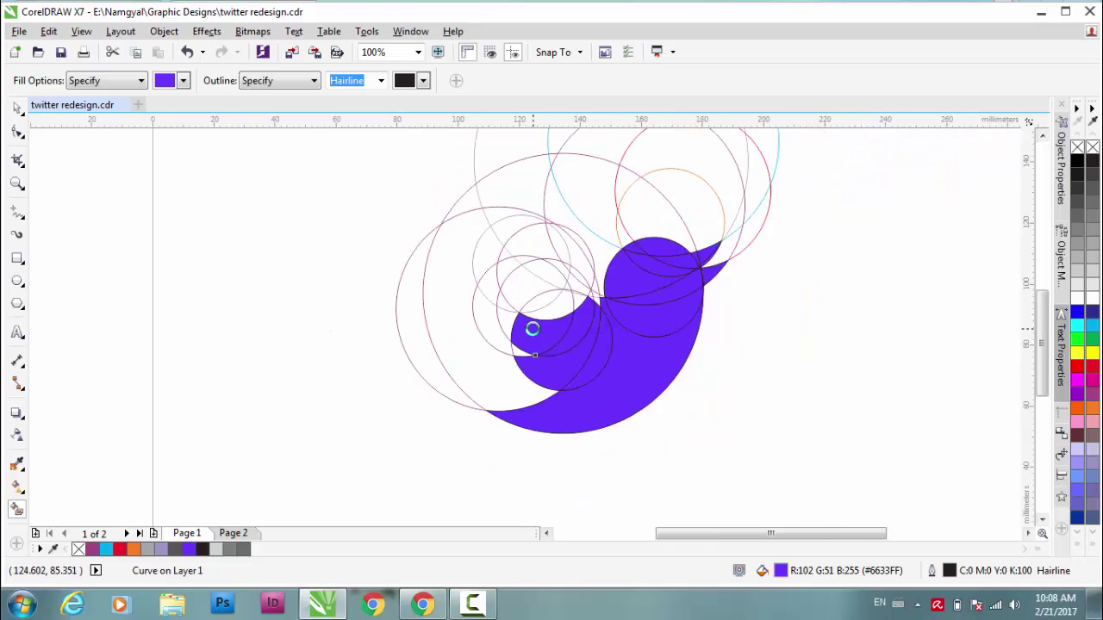
{"action": "scroll", "coordinate": [533, 325], "scroll_direction": "up", "scroll_amount": 2}
{"action": "scroll", "coordinate": [534, 320], "scroll_direction": "down", "scroll_amount": 1}
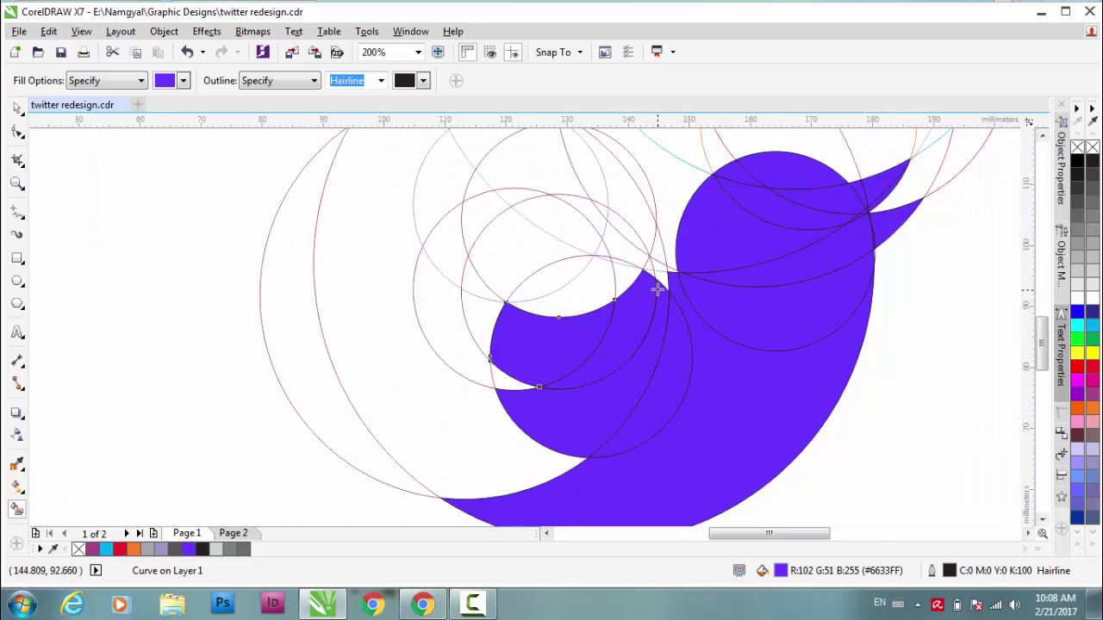
{"action": "scroll", "coordinate": [661, 278], "scroll_direction": "up", "scroll_amount": 1}
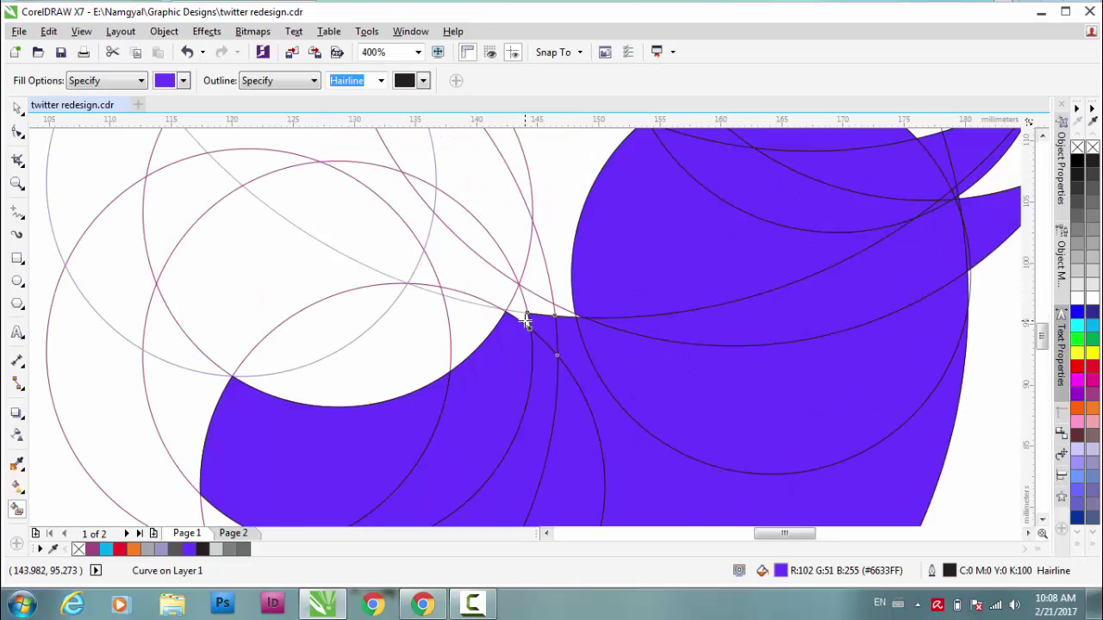
{"action": "scroll", "coordinate": [526, 321], "scroll_direction": "up", "scroll_amount": 2}
{"action": "scroll", "coordinate": [531, 327], "scroll_direction": "up", "scroll_amount": 2}
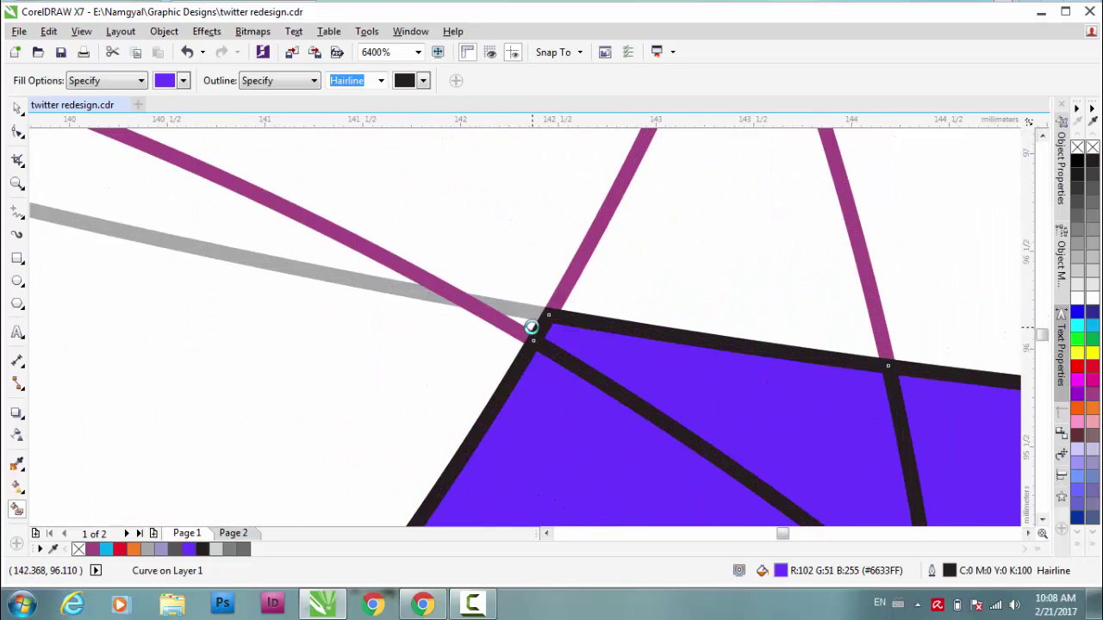
{"action": "scroll", "coordinate": [526, 320], "scroll_direction": "down", "scroll_amount": 4}
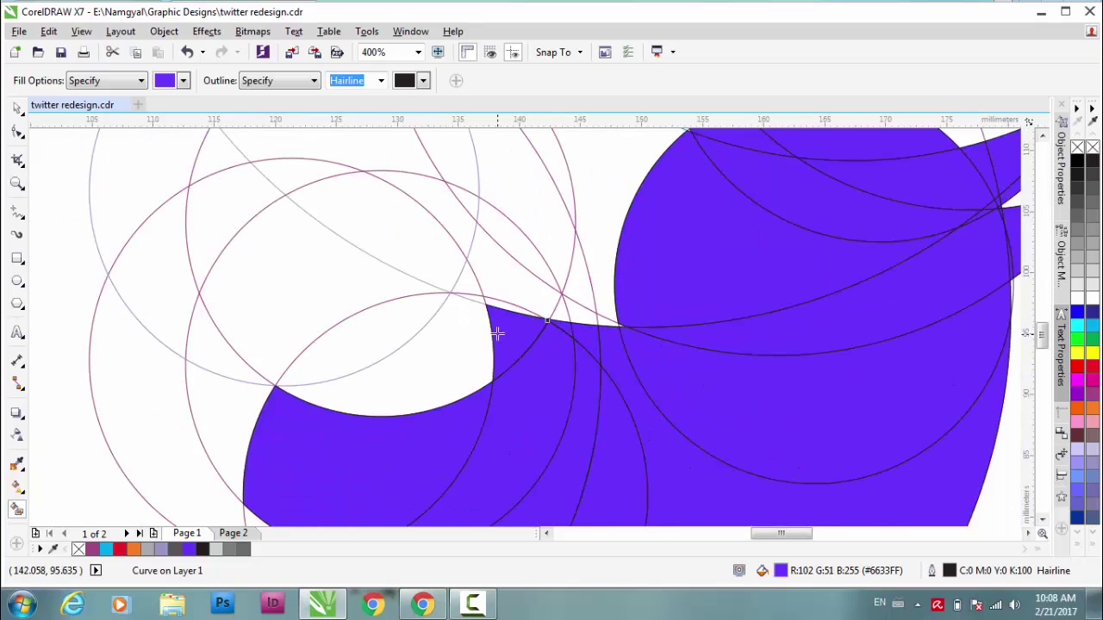
Drag the wing curve up and left so it follows the construction circle.
{"action": "left_click_drag", "start_coordinate": [424, 343], "coordinate": [307, 285]}
{"action": "scroll", "coordinate": [308, 286], "scroll_direction": "down", "scroll_amount": 2}
{"action": "scroll", "coordinate": [527, 328], "scroll_direction": "up", "scroll_amount": 1}
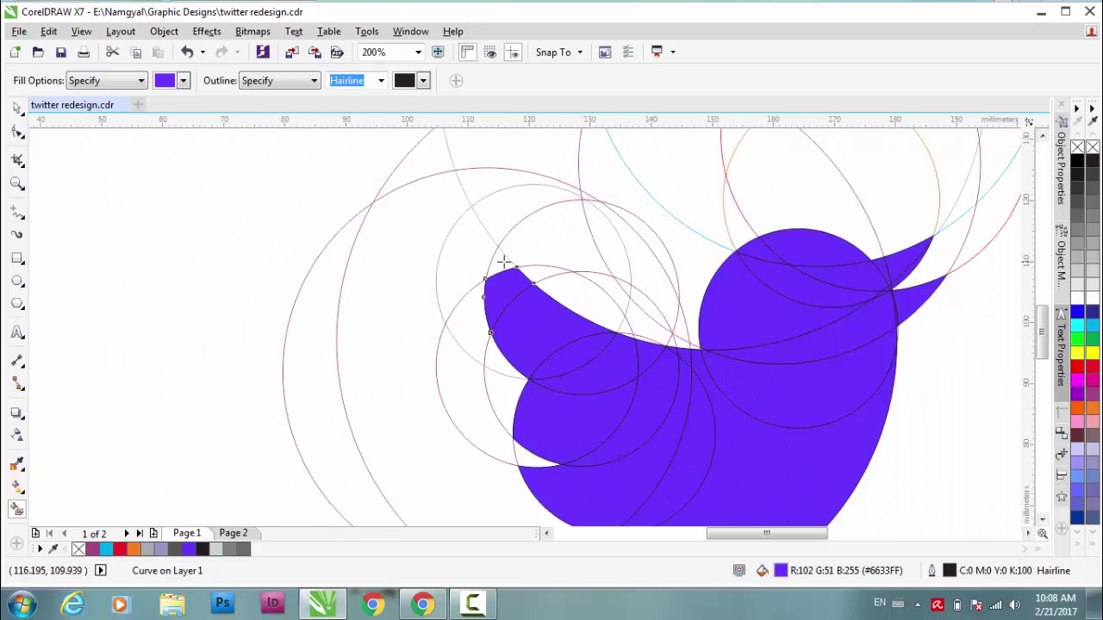
{"action": "scroll", "coordinate": [528, 329], "scroll_direction": "up", "scroll_amount": 3}
{"action": "scroll", "coordinate": [530, 328], "scroll_direction": "down", "scroll_amount": 4}
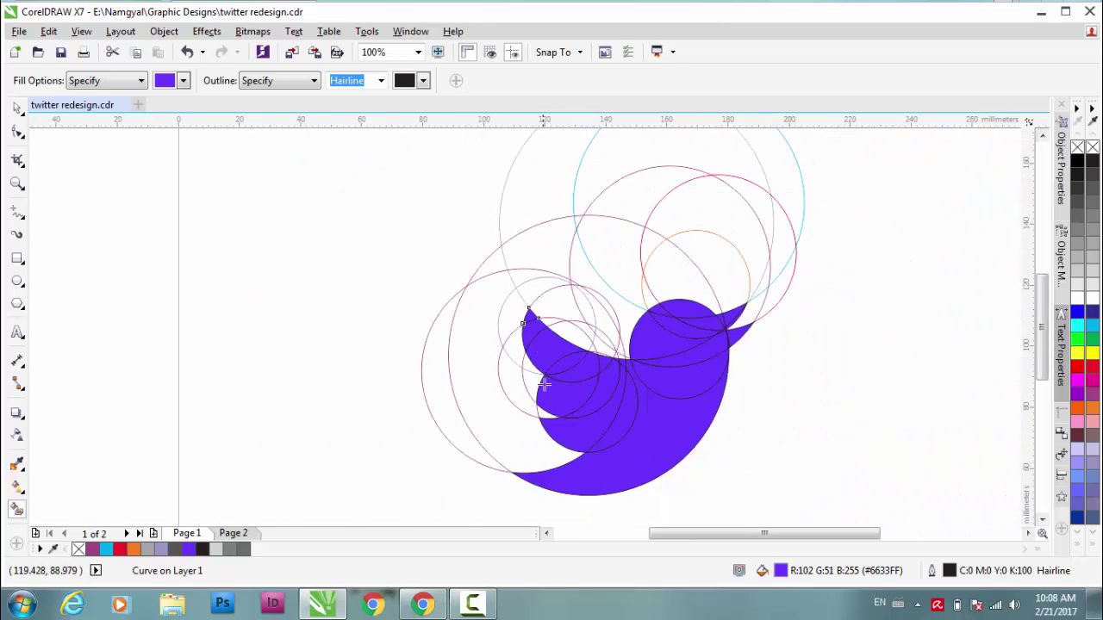
{"action": "scroll", "coordinate": [541, 330], "scroll_direction": "up", "scroll_amount": 2}
{"action": "scroll", "coordinate": [555, 367], "scroll_direction": "down", "scroll_amount": 2}
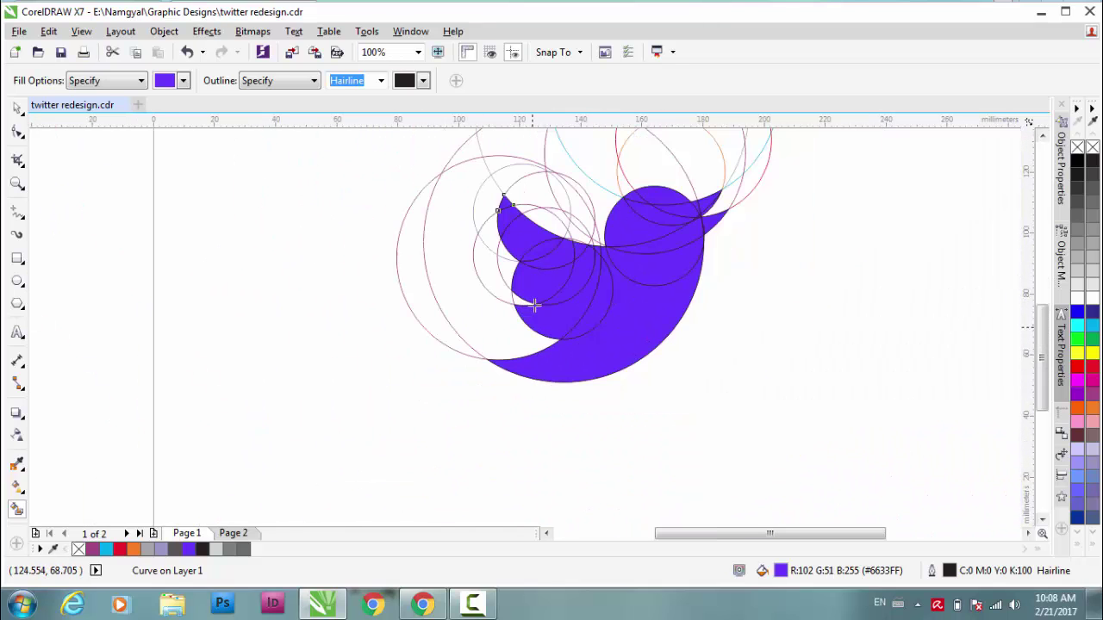
{"action": "scroll", "coordinate": [532, 321], "scroll_direction": "up", "scroll_amount": 1}
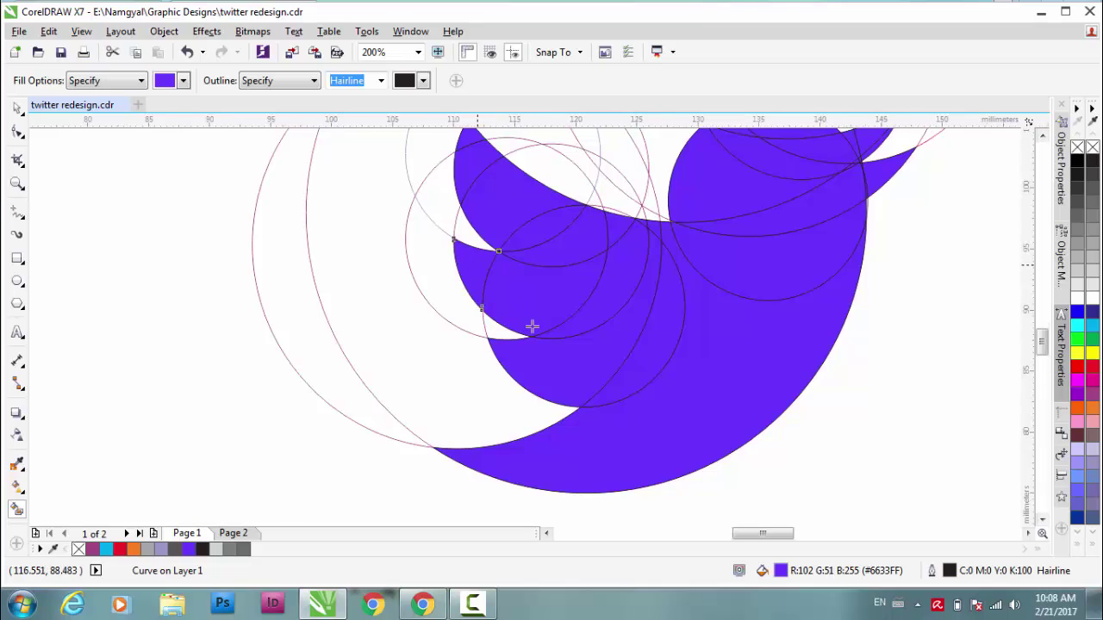
{"action": "scroll", "coordinate": [532, 325], "scroll_direction": "up", "scroll_amount": 2}
{"action": "scroll", "coordinate": [529, 320], "scroll_direction": "down", "scroll_amount": 3}
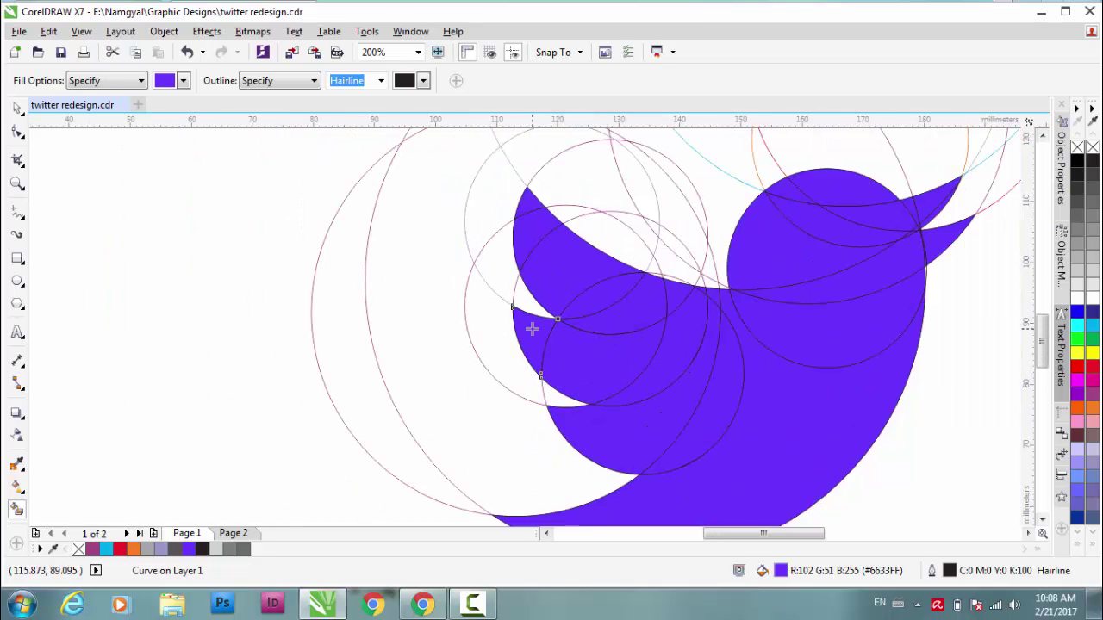
{"action": "scroll", "coordinate": [530, 325], "scroll_direction": "up", "scroll_amount": 1}
{"action": "scroll", "coordinate": [532, 326], "scroll_direction": "up", "scroll_amount": 2}
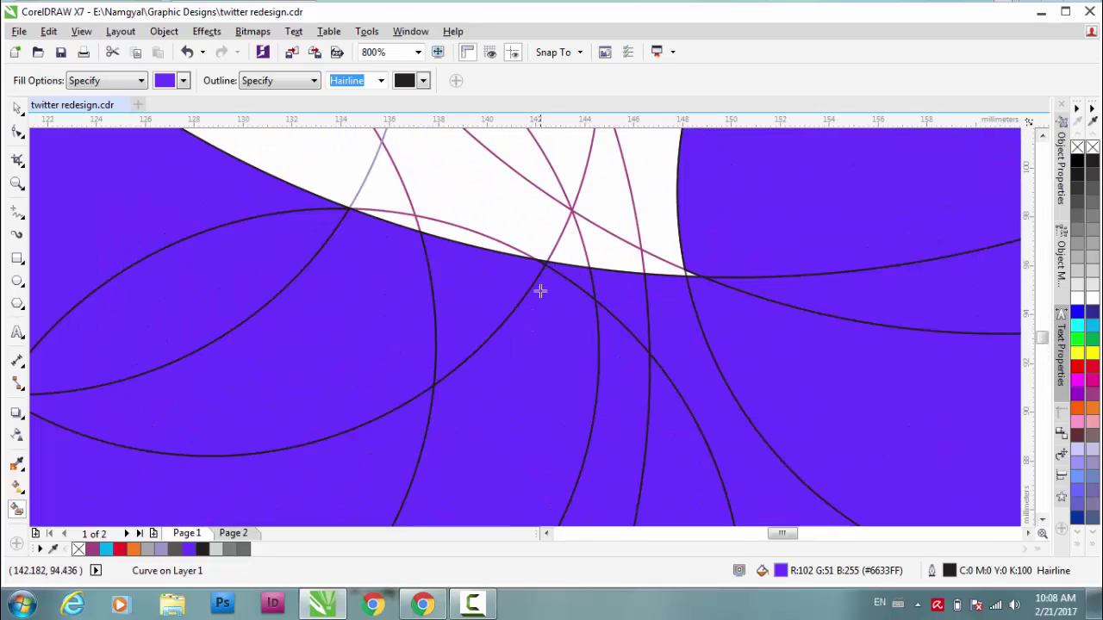
{"action": "scroll", "coordinate": [530, 325], "scroll_direction": "up", "scroll_amount": 2}
Zoom in and out to check the wing's fit on the completed purple bird.
{"action": "scroll", "coordinate": [529, 325], "scroll_direction": "down", "scroll_amount": 4}
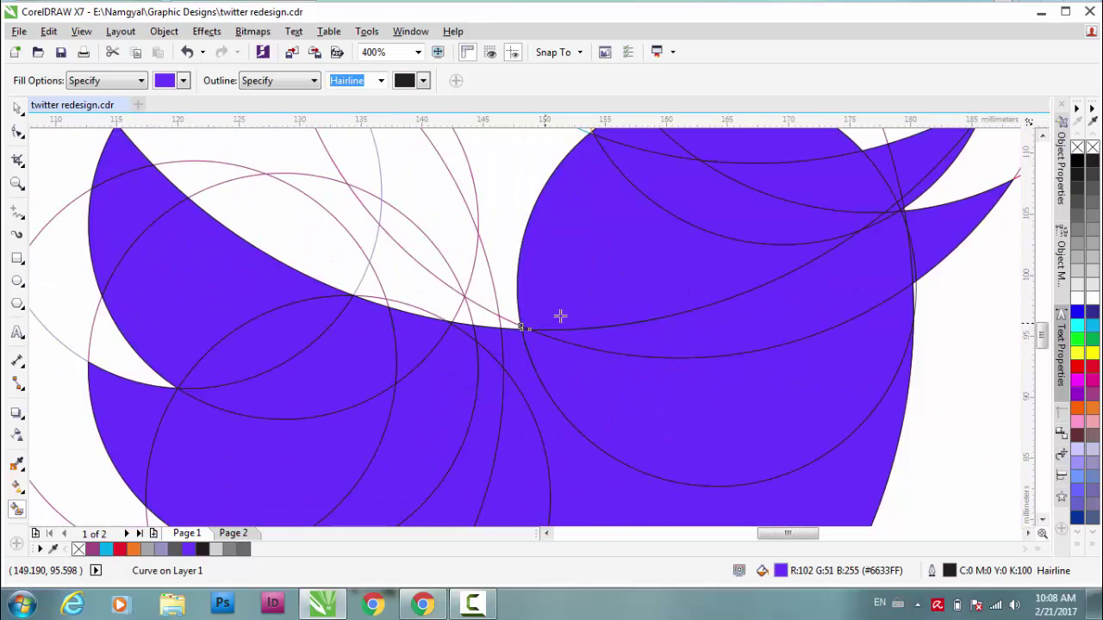
{"action": "scroll", "coordinate": [531, 326], "scroll_direction": "up", "scroll_amount": 2}
{"action": "scroll", "coordinate": [532, 327], "scroll_direction": "down", "scroll_amount": 1}
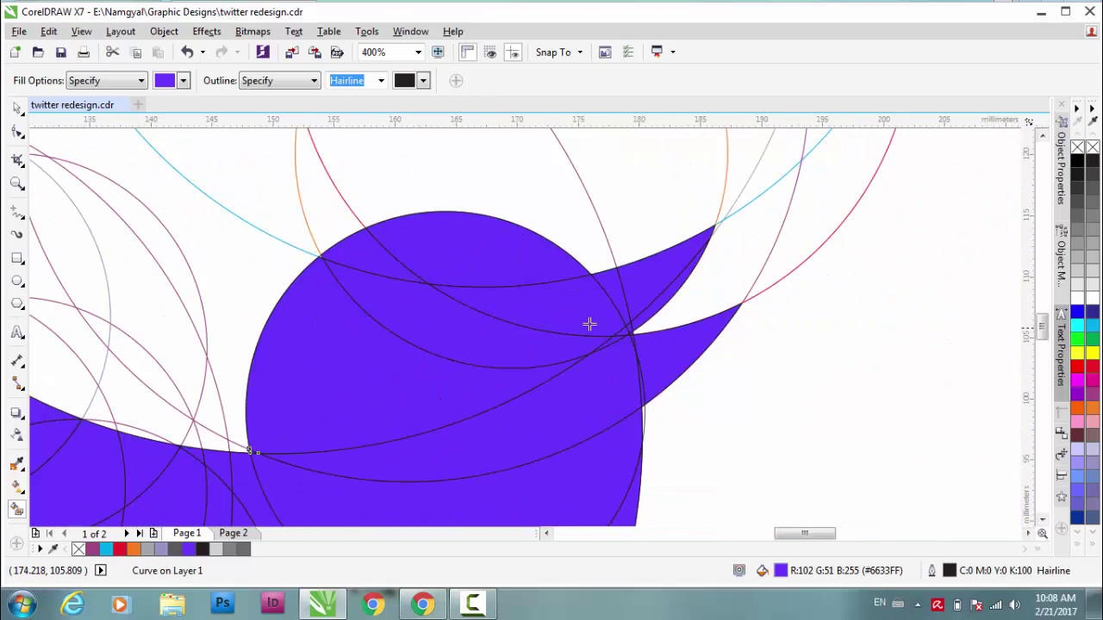
{"action": "scroll", "coordinate": [534, 335], "scroll_direction": "down", "scroll_amount": 1}
{"action": "scroll", "coordinate": [539, 370], "scroll_direction": "up", "scroll_amount": 2}
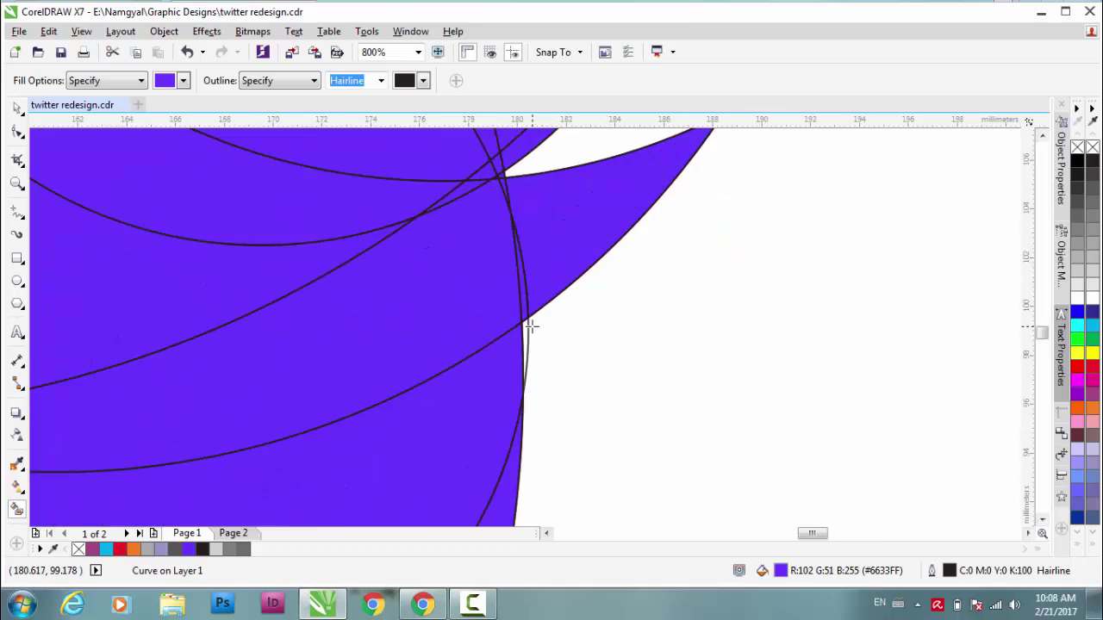
{"action": "scroll", "coordinate": [495, 342], "scroll_direction": "down", "scroll_amount": 4}
{"action": "scroll", "coordinate": [517, 341], "scroll_direction": "up", "scroll_amount": 2}
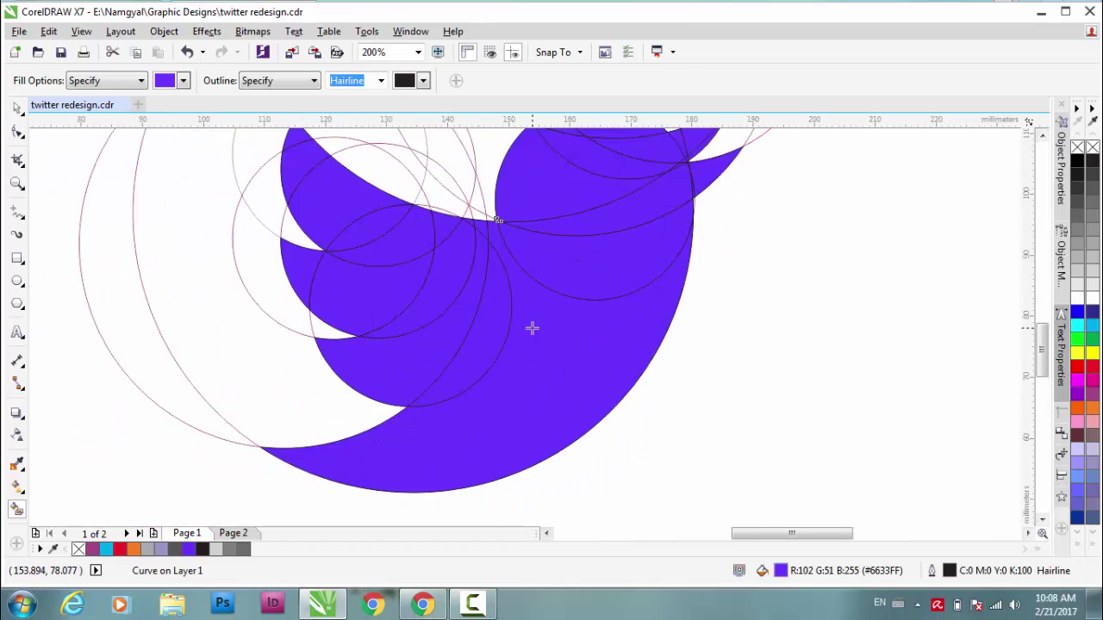
{"action": "scroll", "coordinate": [526, 326], "scroll_direction": "down", "scroll_amount": 2}
{"action": "scroll", "coordinate": [530, 325], "scroll_direction": "up", "scroll_amount": 2}
{"action": "scroll", "coordinate": [532, 326], "scroll_direction": "down", "scroll_amount": 1}
{"action": "scroll", "coordinate": [532, 325], "scroll_direction": "up", "scroll_amount": 2}
{"action": "scroll", "coordinate": [532, 323], "scroll_direction": "down", "scroll_amount": 1}
{"action": "scroll", "coordinate": [536, 316], "scroll_direction": "down", "scroll_amount": 1}
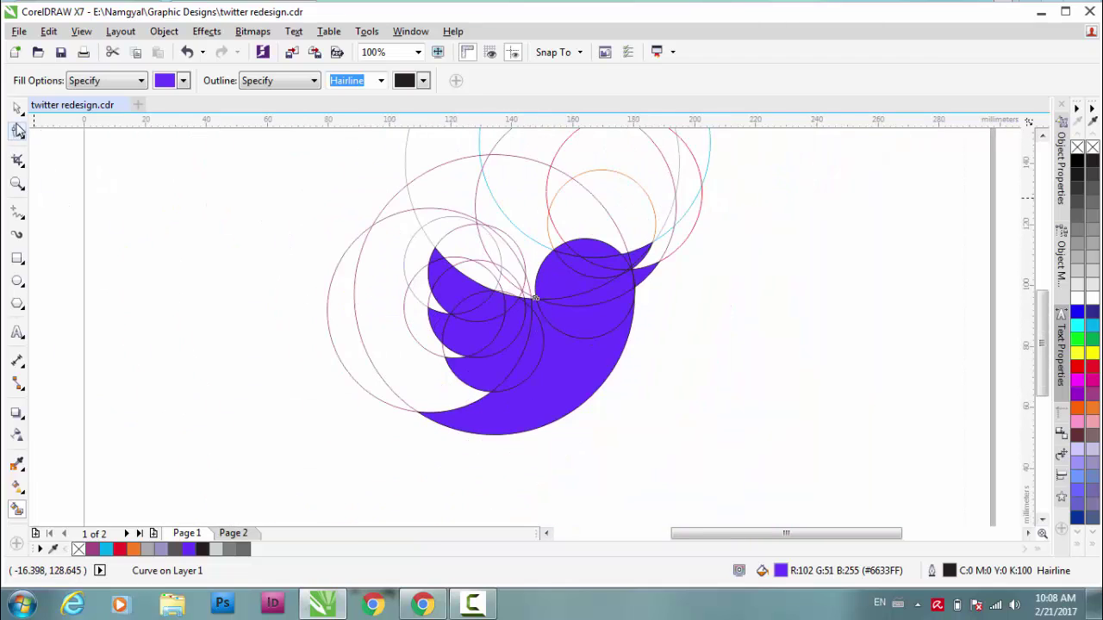
With the Pick tool, marquee-select the whole bird and all its construction circles.
{"action": "left_click", "coordinate": [16, 107]}
{"action": "left_click", "coordinate": [534, 298]}
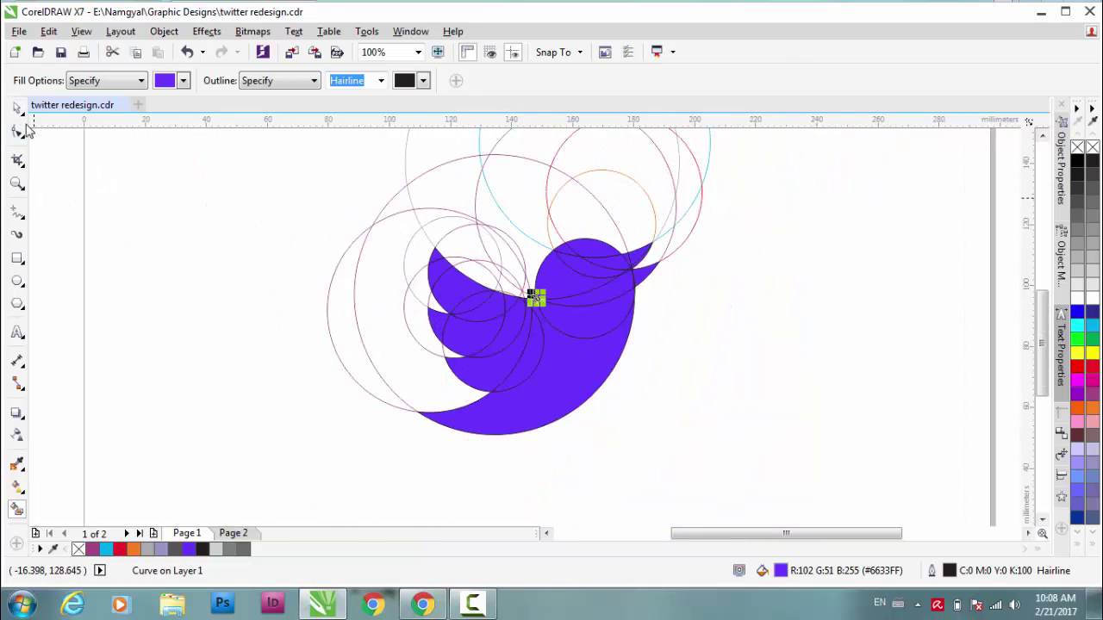
{"action": "left_click", "coordinate": [678, 381]}
{"action": "left_click_drag", "start_coordinate": [746, 465], "coordinate": [371, 224]}
{"action": "scroll", "coordinate": [534, 325], "scroll_direction": "down", "scroll_amount": 2}
{"action": "scroll", "coordinate": [529, 325], "scroll_direction": "up", "scroll_amount": 2}
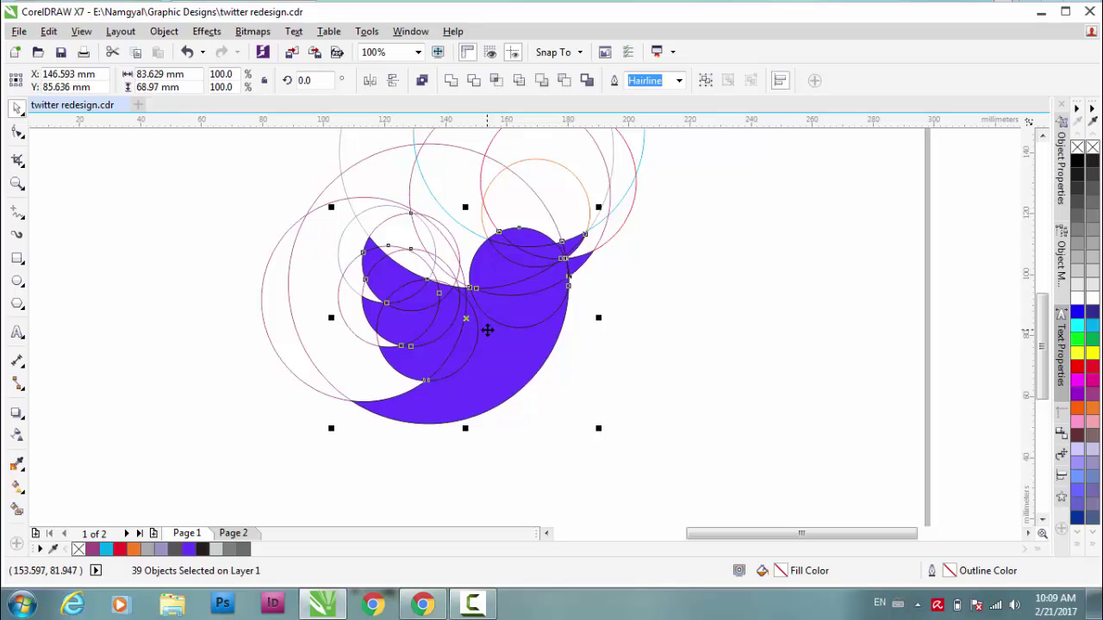
Drag a copy of the bird to the right, dropping it beside the original.
{"action": "left_click_drag", "start_coordinate": [477, 320], "coordinate": [771, 333]}
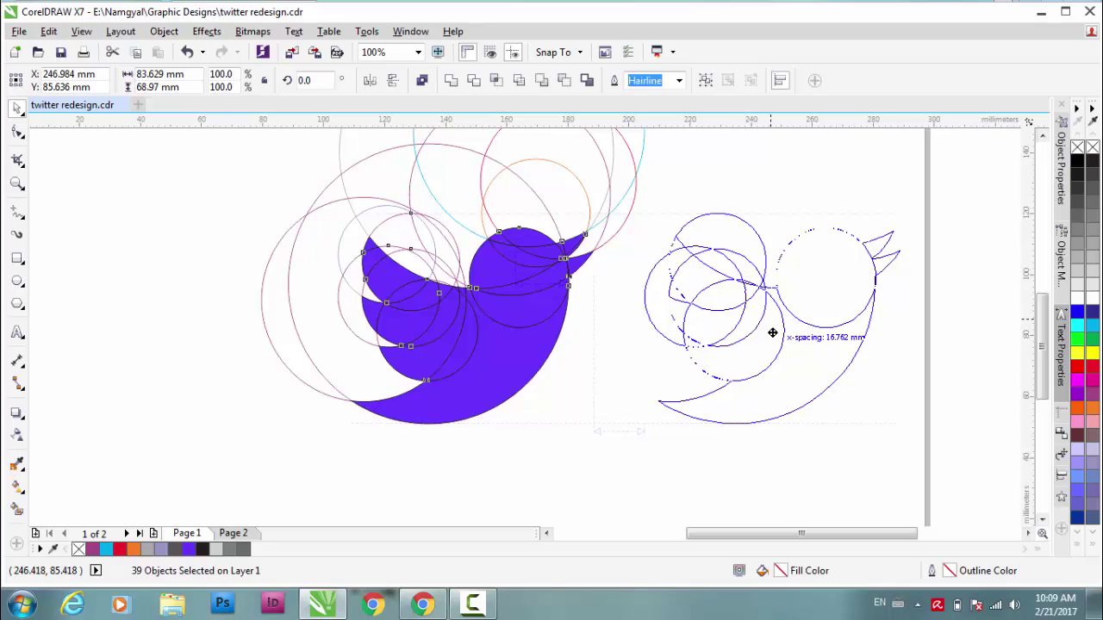
{"action": "left_click_drag", "start_coordinate": [772, 332], "coordinate": [772, 333]}
{"action": "left_click_drag", "start_coordinate": [773, 332], "coordinate": [772, 333]}
{"action": "scroll", "coordinate": [749, 336], "scroll_direction": "down", "scroll_amount": 3}
{"action": "scroll", "coordinate": [528, 323], "scroll_direction": "up", "scroll_amount": 3}
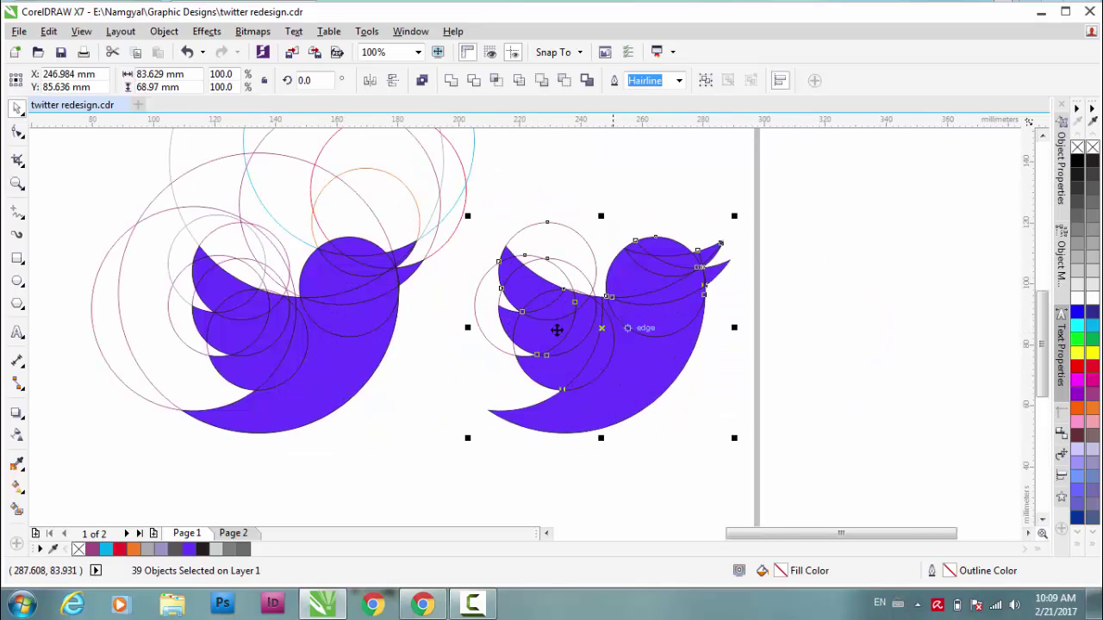
Select individual arcs on the bird to locate the construction circles.
{"action": "left_click", "coordinate": [339, 360]}
{"action": "scroll", "coordinate": [332, 320], "scroll_direction": "up", "scroll_amount": 1}
{"action": "left_click", "coordinate": [556, 263]}
{"action": "left_click", "coordinate": [559, 233]}
{"action": "scroll", "coordinate": [532, 331], "scroll_direction": "down", "scroll_amount": 1}
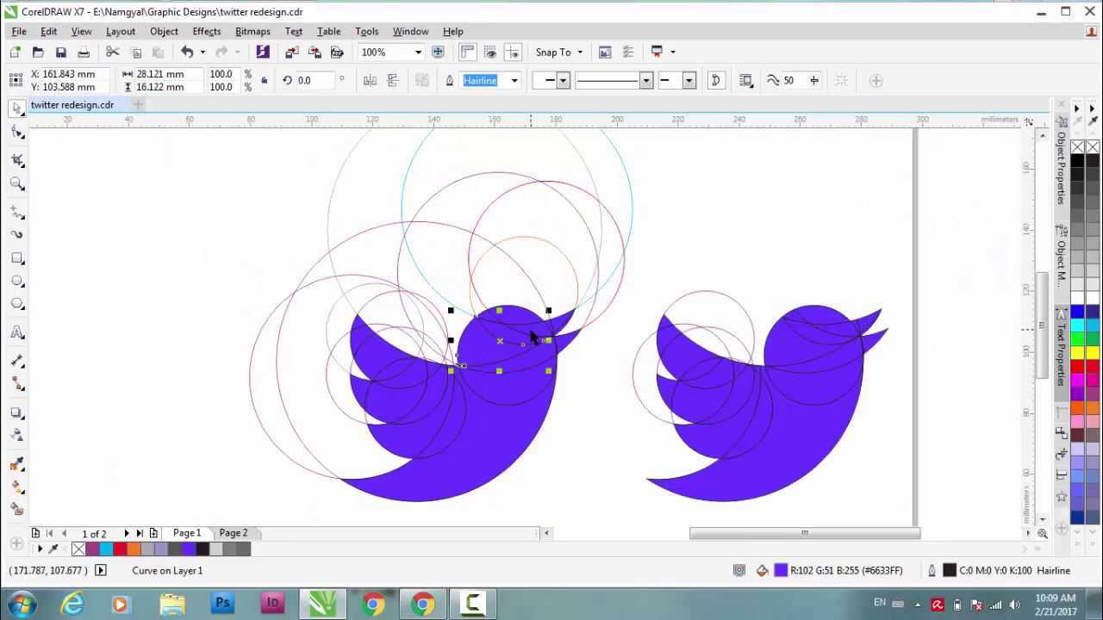
{"action": "scroll", "coordinate": [549, 379], "scroll_direction": "down", "scroll_amount": 1}
{"action": "scroll", "coordinate": [532, 326], "scroll_direction": "up", "scroll_amount": 1}
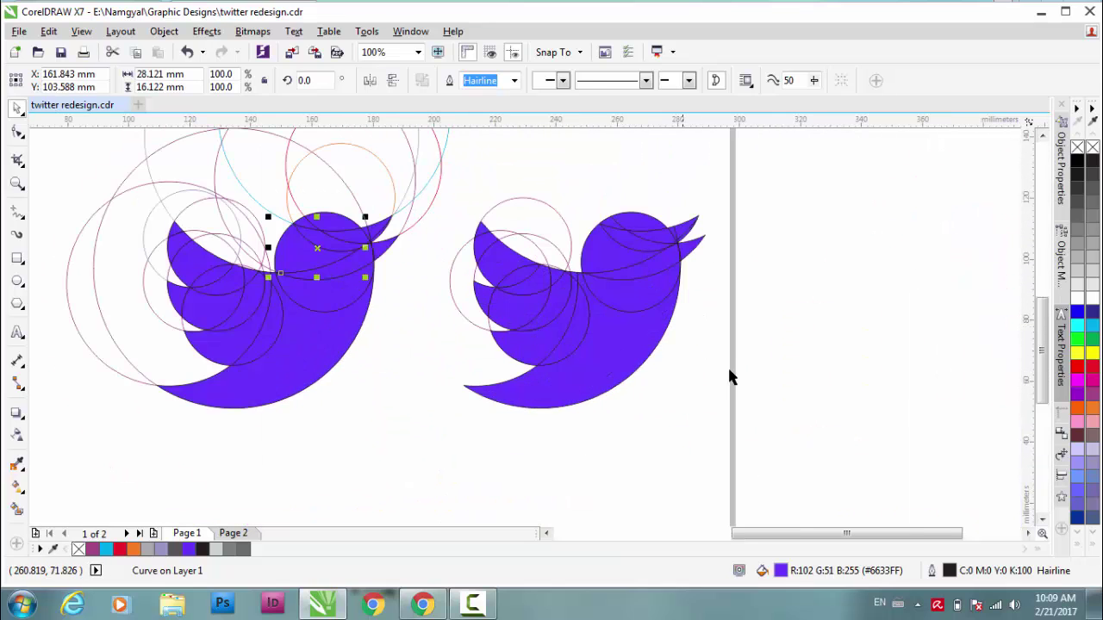
{"action": "scroll", "coordinate": [529, 327], "scroll_direction": "up", "scroll_amount": 1}
Delete the outer construction circle from the copied bird.
{"action": "left_click", "coordinate": [557, 256]}
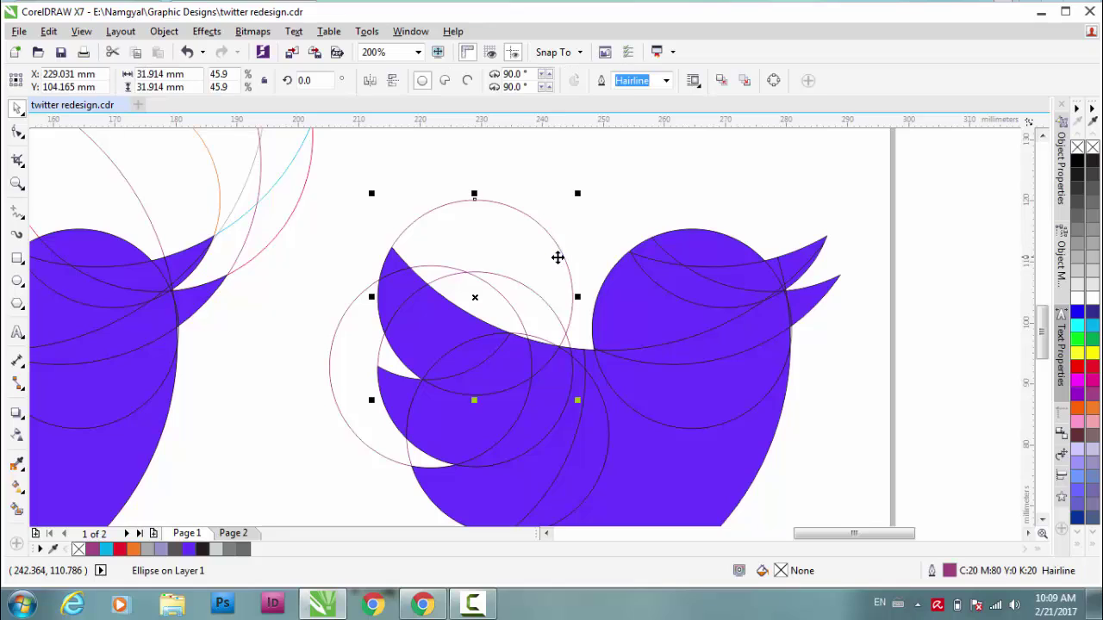
{"action": "left_click_drag", "start_coordinate": [511, 207], "coordinate": [511, 282]}
{"action": "left_click", "coordinate": [488, 285]}
{"action": "left_click", "coordinate": [439, 290]}
{"action": "key", "text": "Delete"}
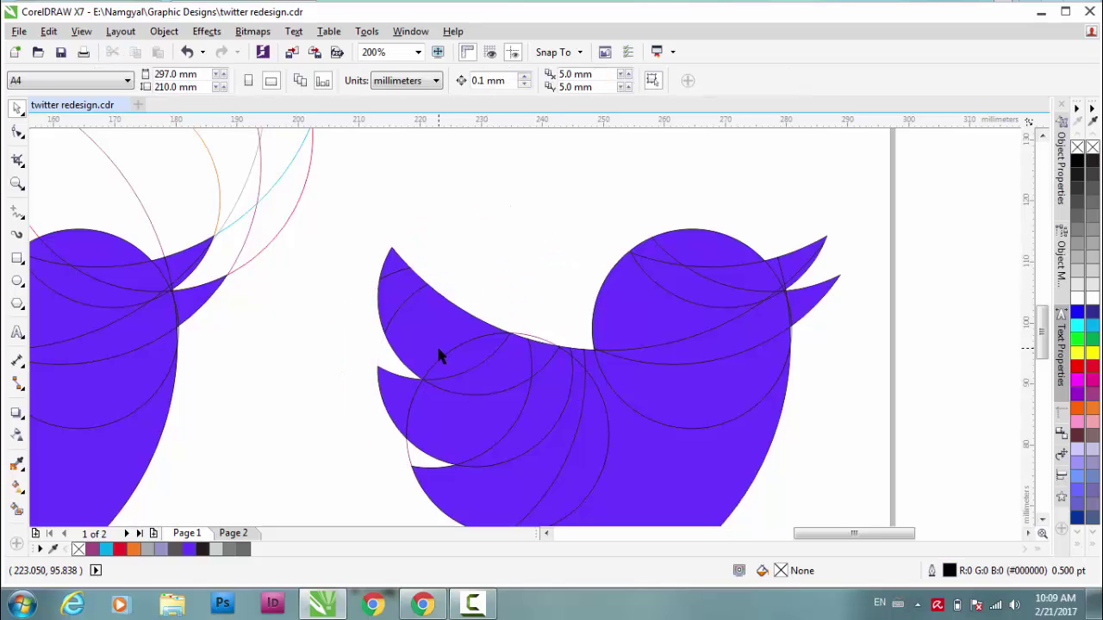
Remove the remaining leftover circles around the copied bird's head.
{"action": "left_click", "coordinate": [544, 343]}
{"action": "key", "text": "Escape"}
{"action": "scroll", "coordinate": [560, 336], "scroll_direction": "right", "scroll_amount": 3}
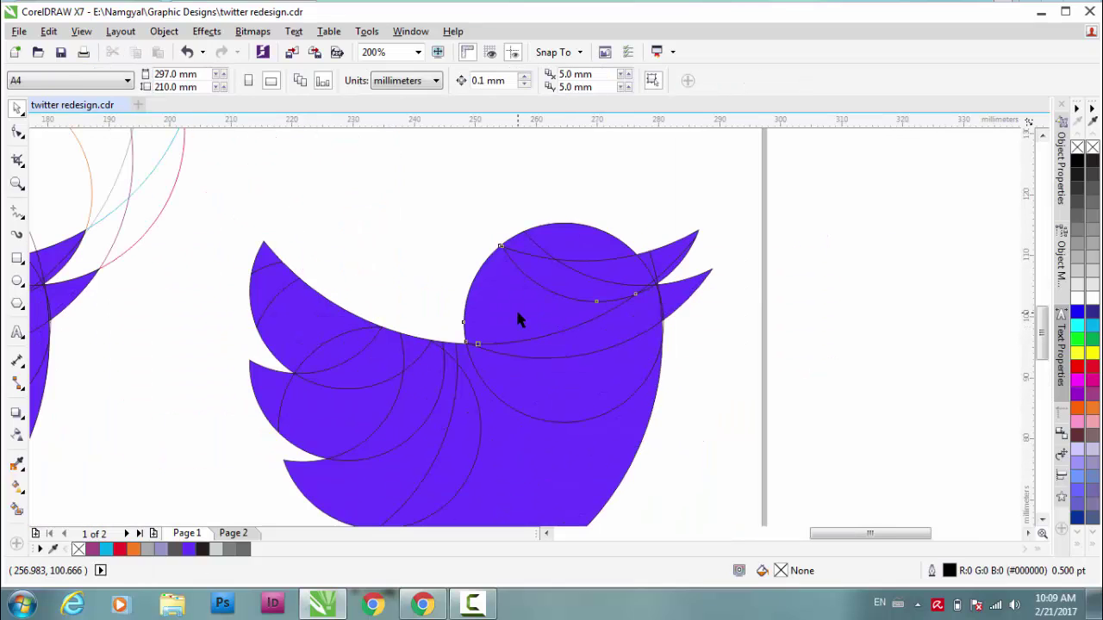
{"action": "left_click", "coordinate": [517, 317]}
{"action": "left_click", "coordinate": [519, 403]}
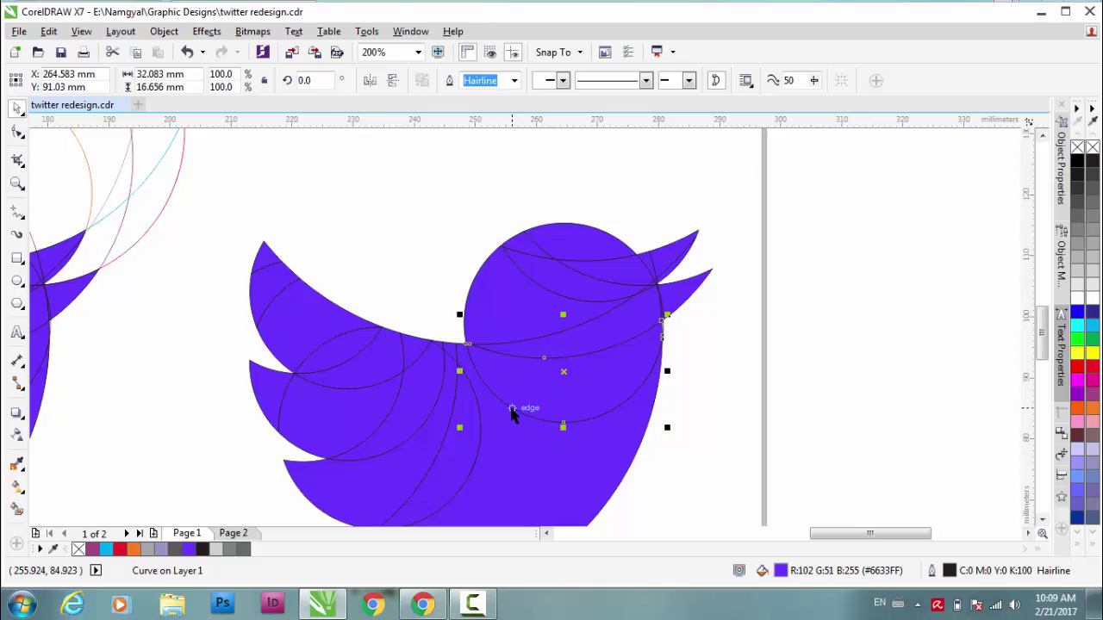
{"action": "left_click", "coordinate": [474, 295]}
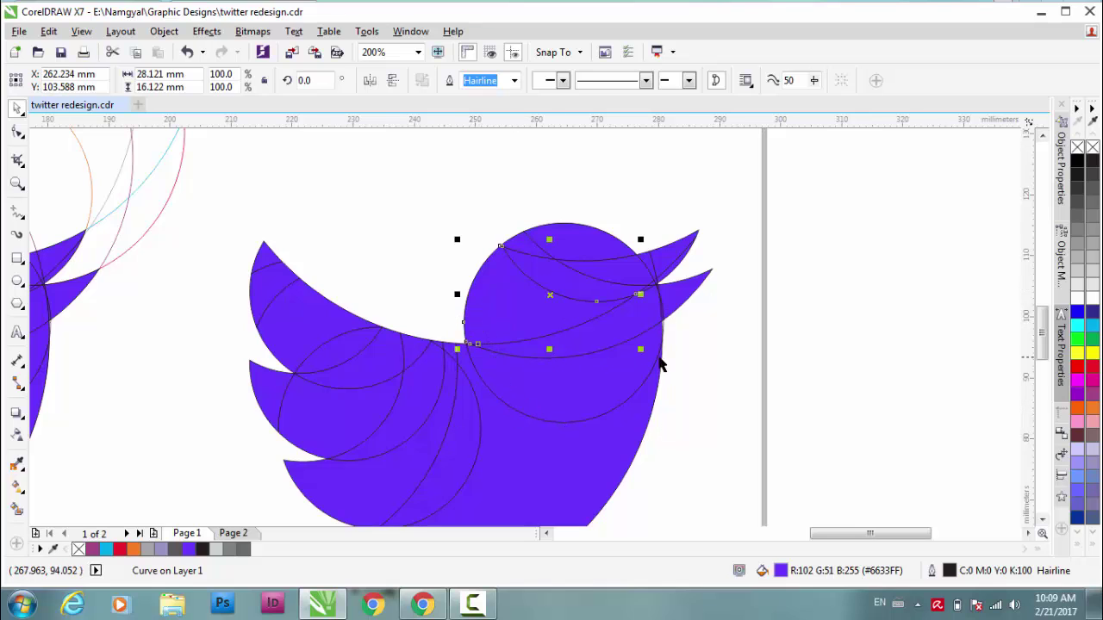
{"action": "scroll", "coordinate": [664, 332], "scroll_direction": "up", "scroll_amount": 3}
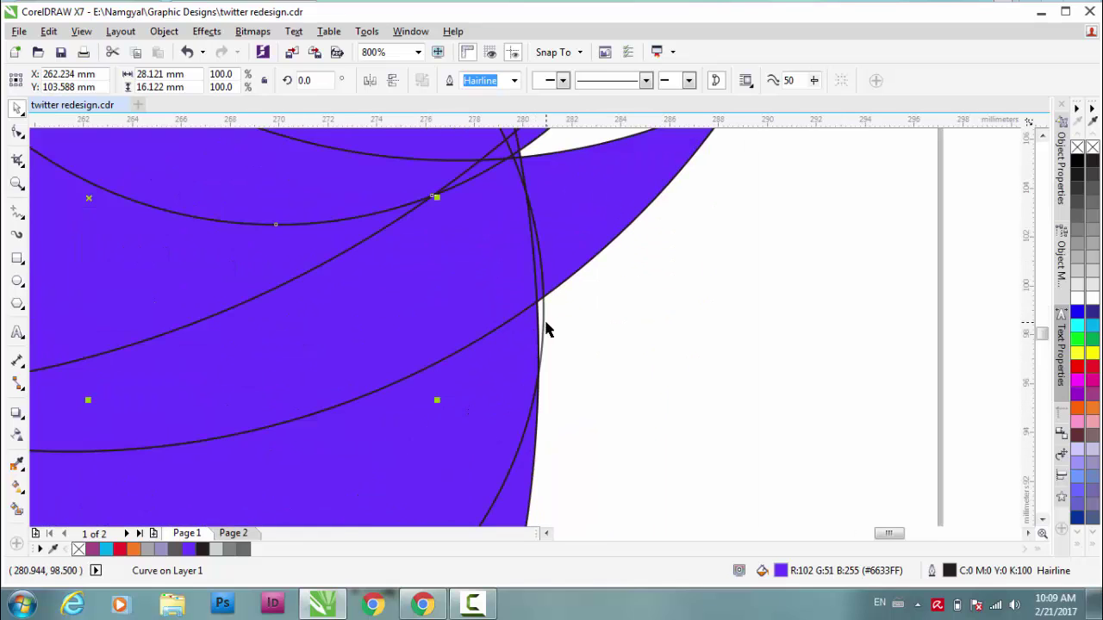
{"action": "left_click", "coordinate": [541, 321]}
{"action": "scroll", "coordinate": [537, 325], "scroll_direction": "down", "scroll_amount": 3}
{"action": "key", "text": "Escape"}
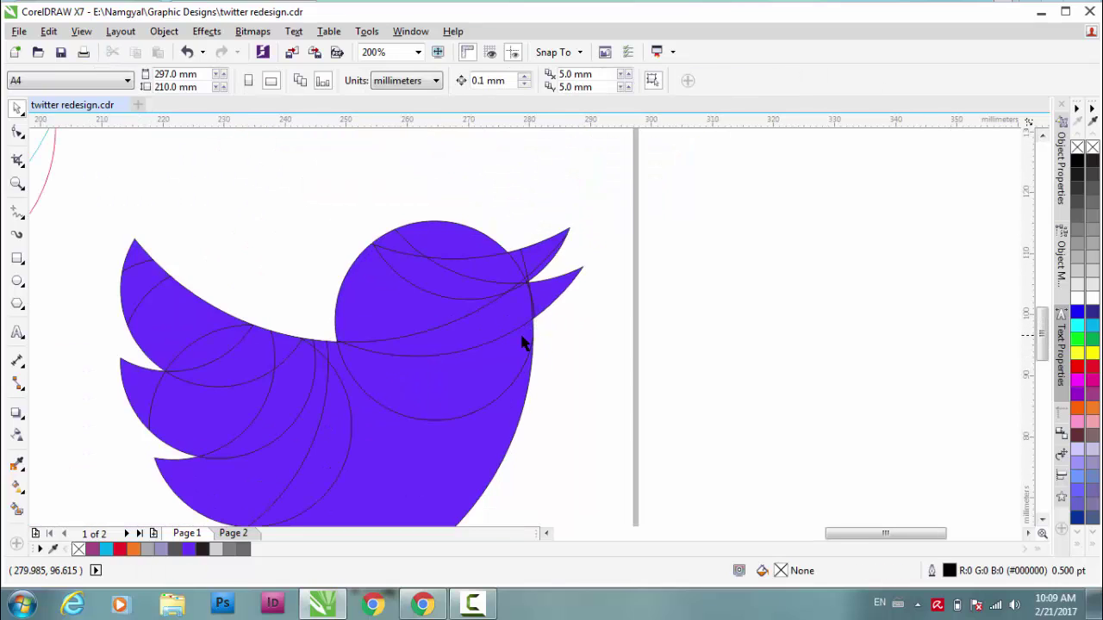
{"action": "scroll", "coordinate": [505, 338], "scroll_direction": "down", "scroll_amount": 2}
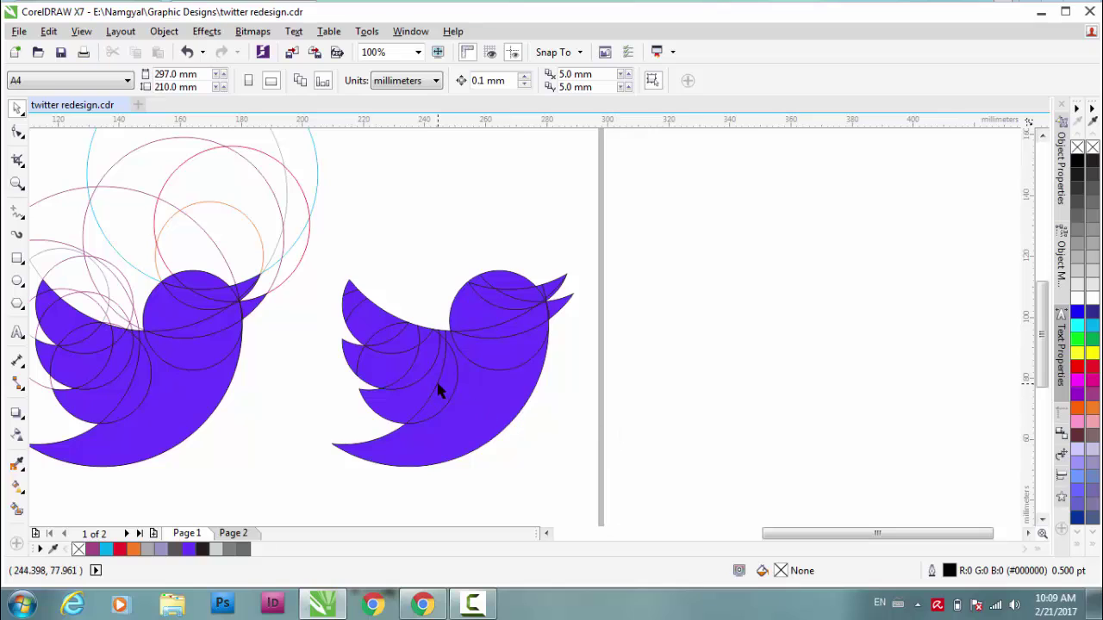
Select the whole right-hand bird and set its outline to None.
{"action": "scroll", "coordinate": [530, 329], "scroll_direction": "up", "scroll_amount": 2}
{"action": "scroll", "coordinate": [532, 326], "scroll_direction": "down", "scroll_amount": 4}
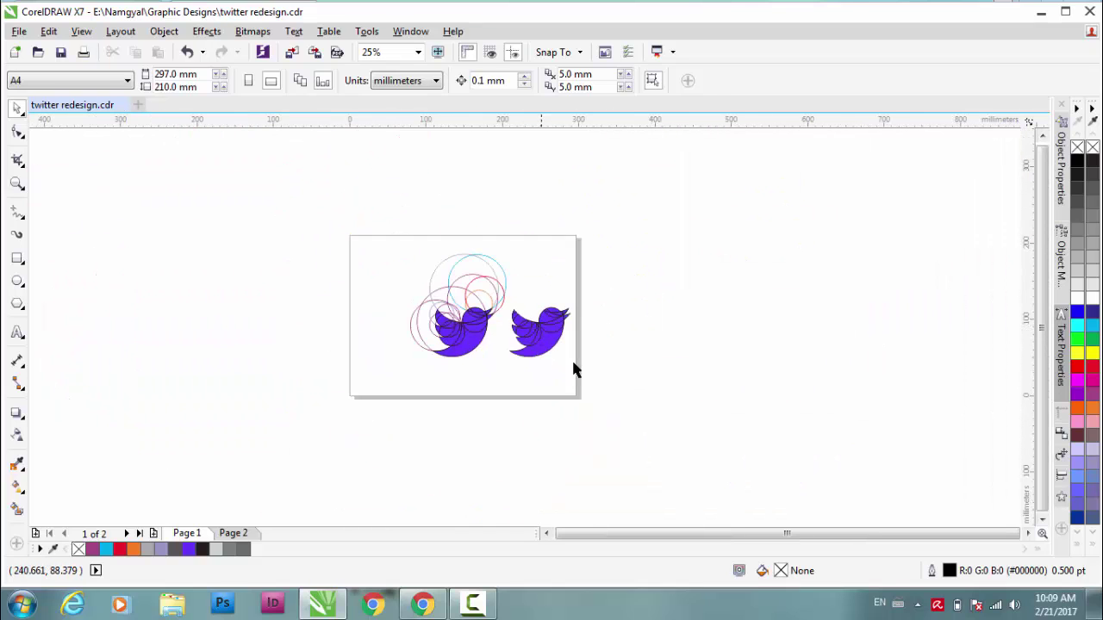
{"action": "scroll", "coordinate": [535, 347], "scroll_direction": "up", "scroll_amount": 1}
{"action": "left_click_drag", "start_coordinate": [648, 383], "coordinate": [475, 247]}
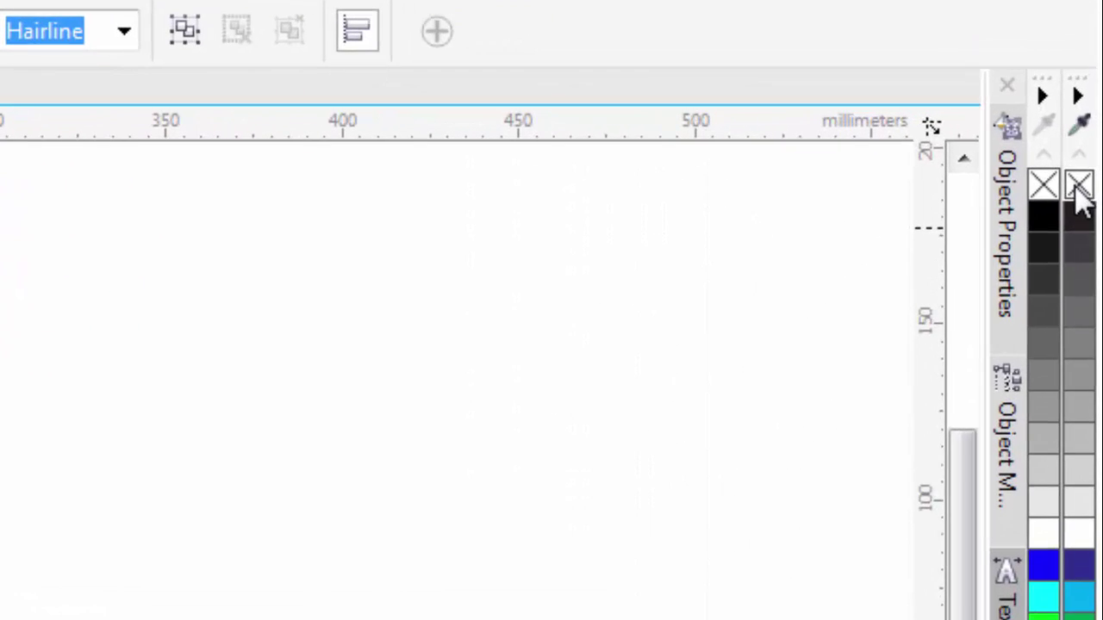
{"action": "right_click", "coordinate": [1076, 183]}
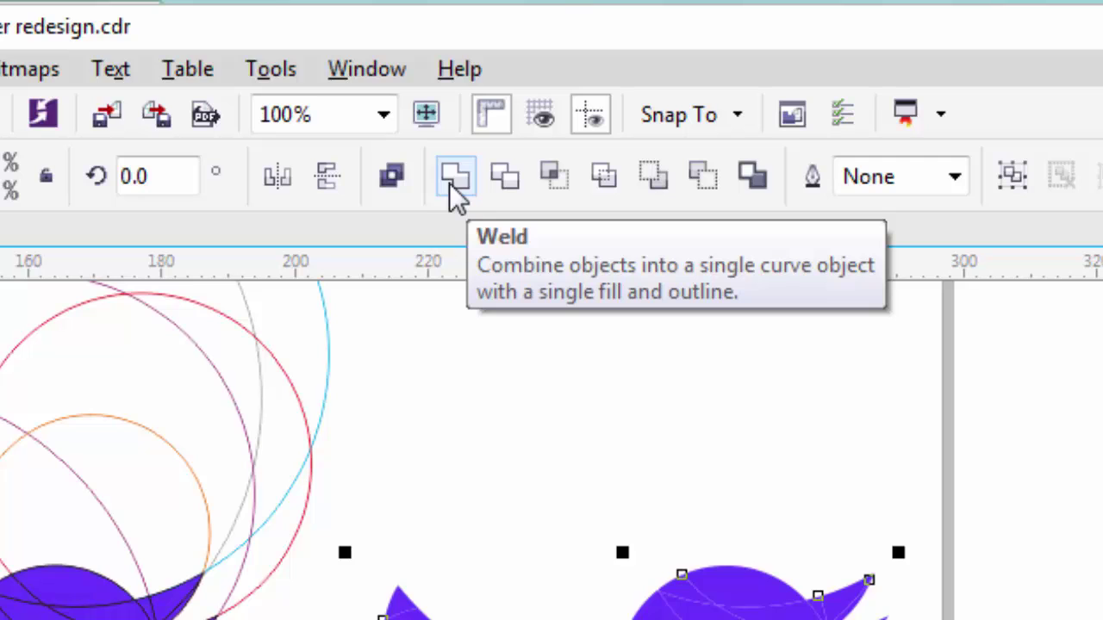
Weld the bird into one curve, move it off the page right, and fill it cyan.
{"action": "left_click", "coordinate": [451, 181]}
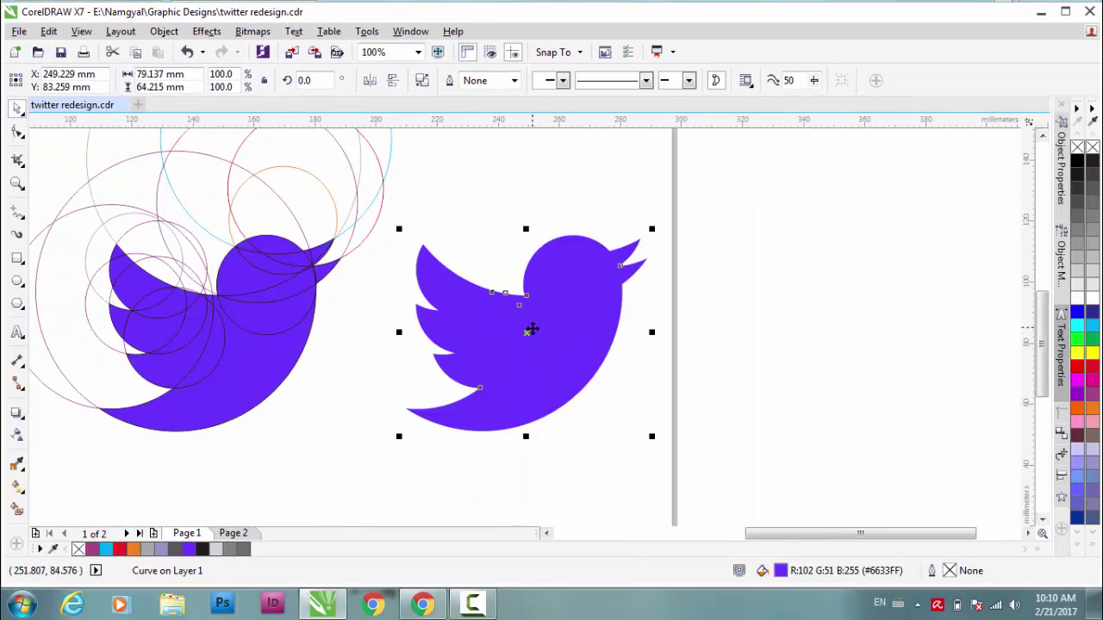
{"action": "scroll", "coordinate": [547, 347], "scroll_direction": "down", "scroll_amount": 2}
{"action": "left_click_drag", "start_coordinate": [532, 329], "coordinate": [706, 328]}
{"action": "scroll", "coordinate": [706, 328], "scroll_direction": "up", "scroll_amount": 2}
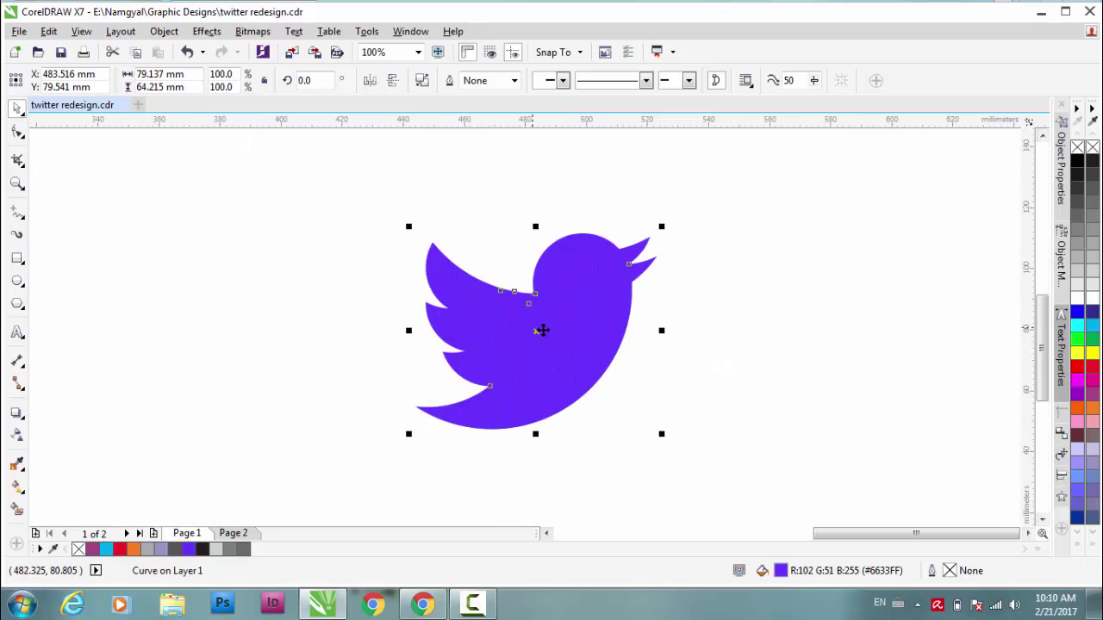
{"action": "left_click", "coordinate": [1092, 327]}
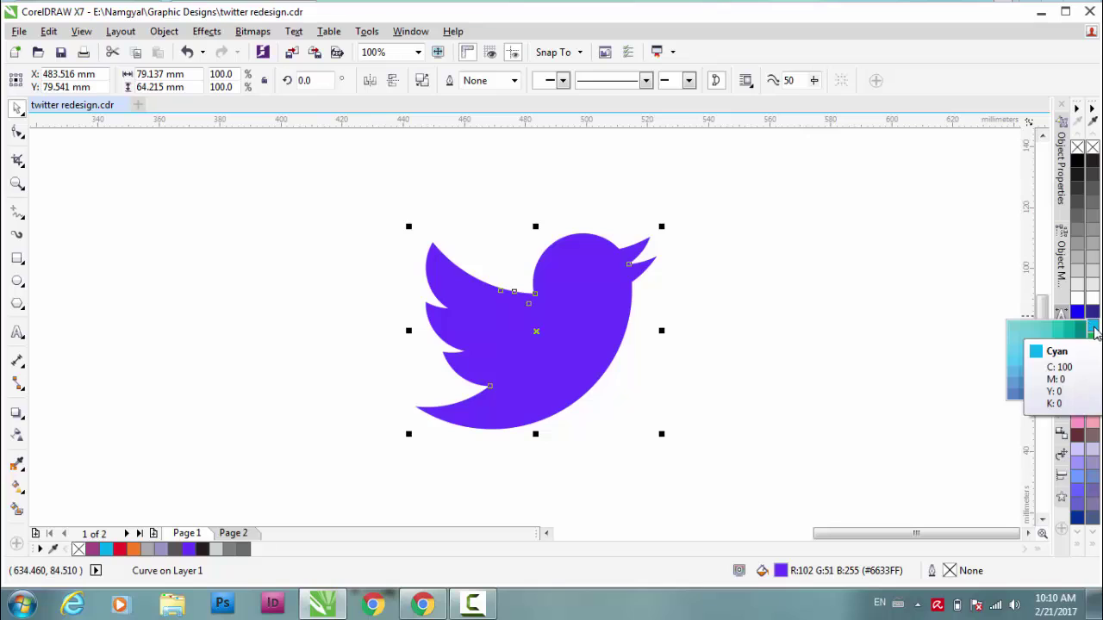
{"action": "left_click", "coordinate": [1093, 330]}
Select the cyan bird and drag it onto the page beside the purple bird.
{"action": "left_click", "coordinate": [762, 349]}
{"action": "scroll", "coordinate": [543, 344], "scroll_direction": "down", "scroll_amount": 2}
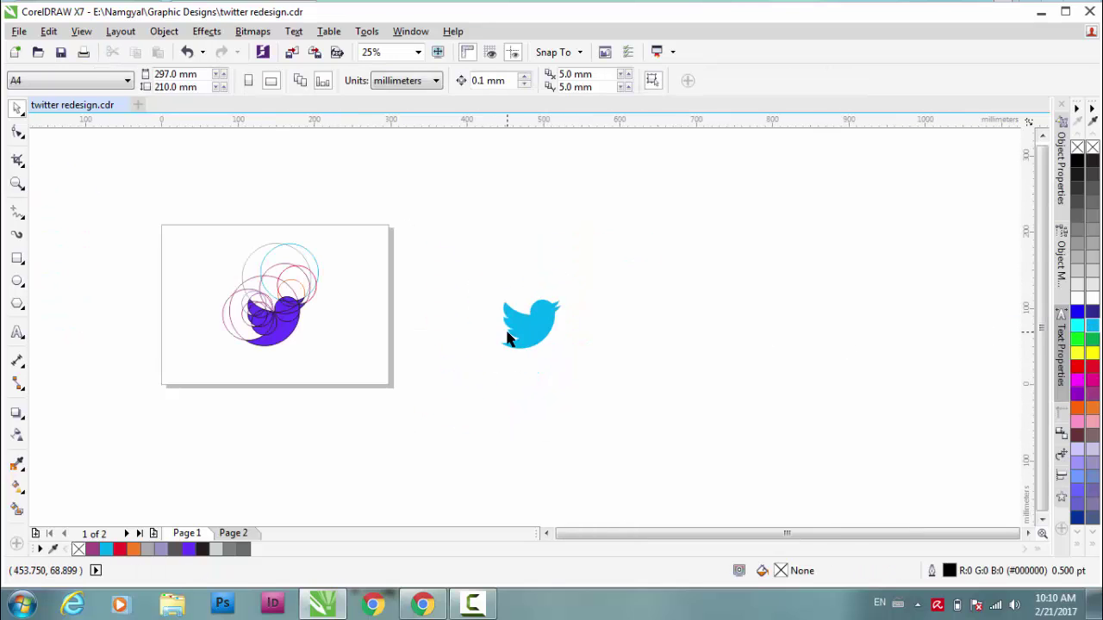
{"action": "scroll", "coordinate": [532, 327], "scroll_direction": "up", "scroll_amount": 2}
{"action": "scroll", "coordinate": [618, 333], "scroll_direction": "down", "scroll_amount": 2}
{"action": "scroll", "coordinate": [547, 328], "scroll_direction": "up", "scroll_amount": 1}
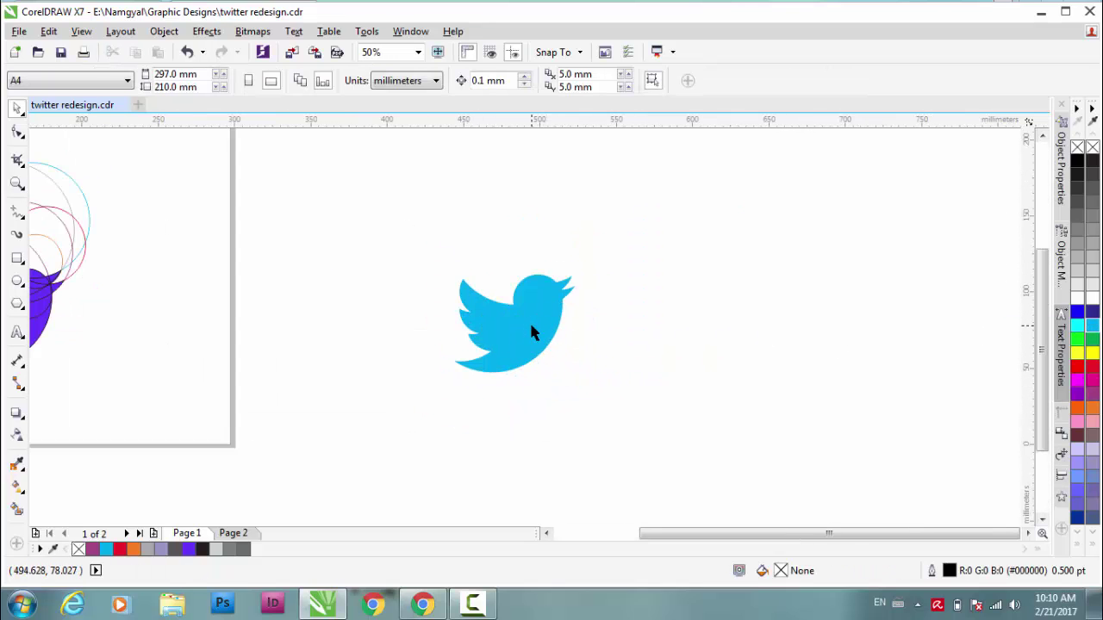
{"action": "scroll", "coordinate": [531, 329], "scroll_direction": "up", "scroll_amount": 2}
{"action": "scroll", "coordinate": [531, 330], "scroll_direction": "down", "scroll_amount": 2}
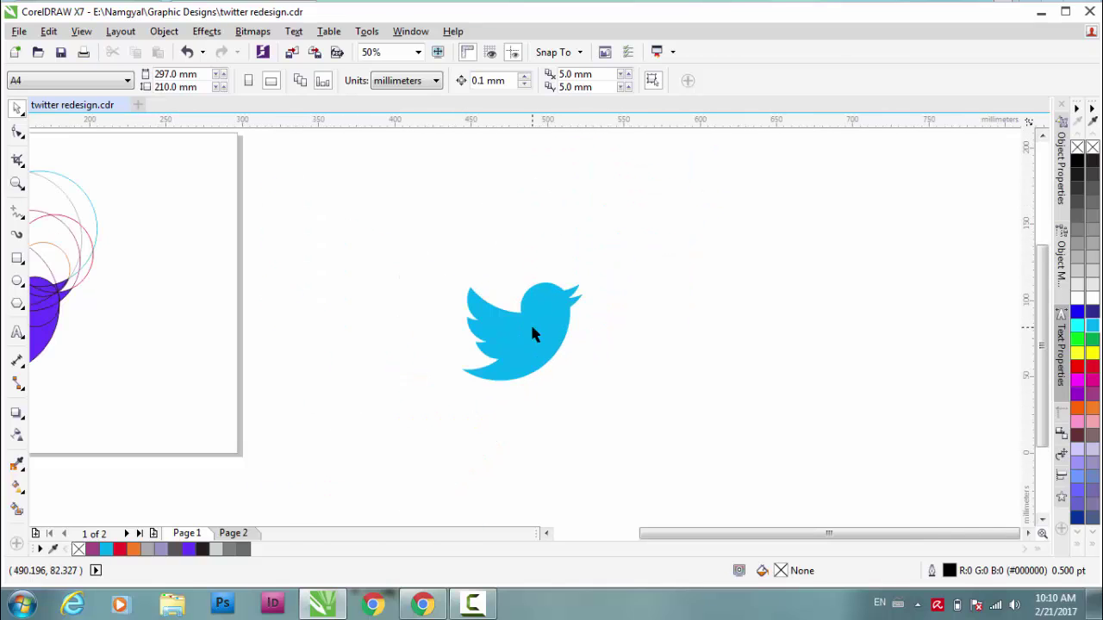
{"action": "scroll", "coordinate": [531, 334], "scroll_direction": "up", "scroll_amount": 2}
{"action": "scroll", "coordinate": [632, 350], "scroll_direction": "down", "scroll_amount": 2}
{"action": "scroll", "coordinate": [517, 336], "scroll_direction": "up", "scroll_amount": 1}
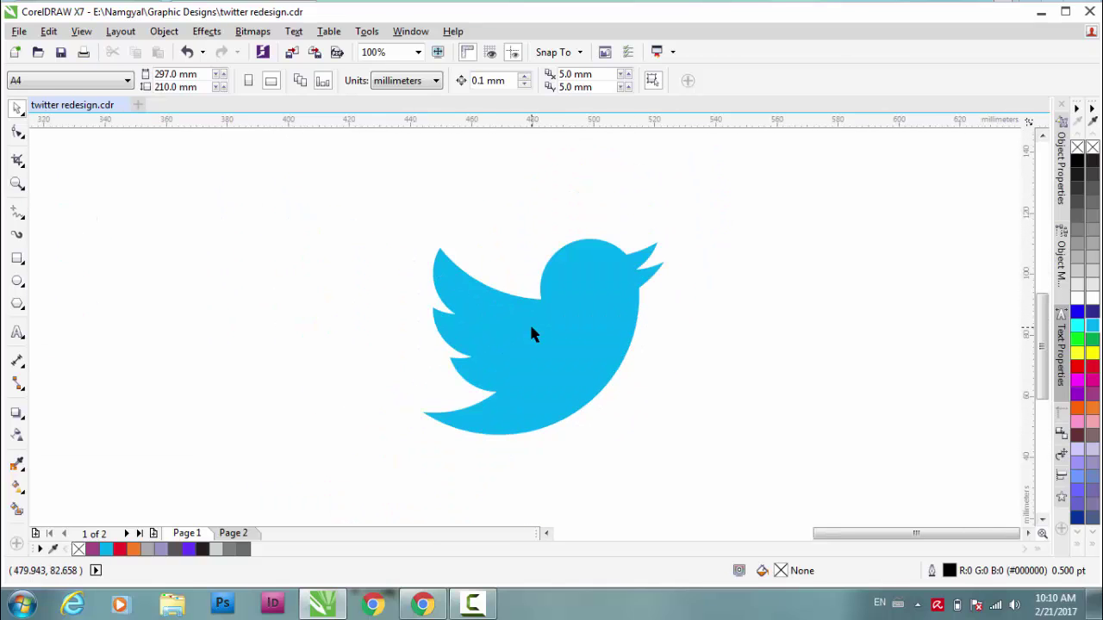
{"action": "left_click", "coordinate": [532, 334]}
{"action": "scroll", "coordinate": [530, 328], "scroll_direction": "down", "scroll_amount": 2}
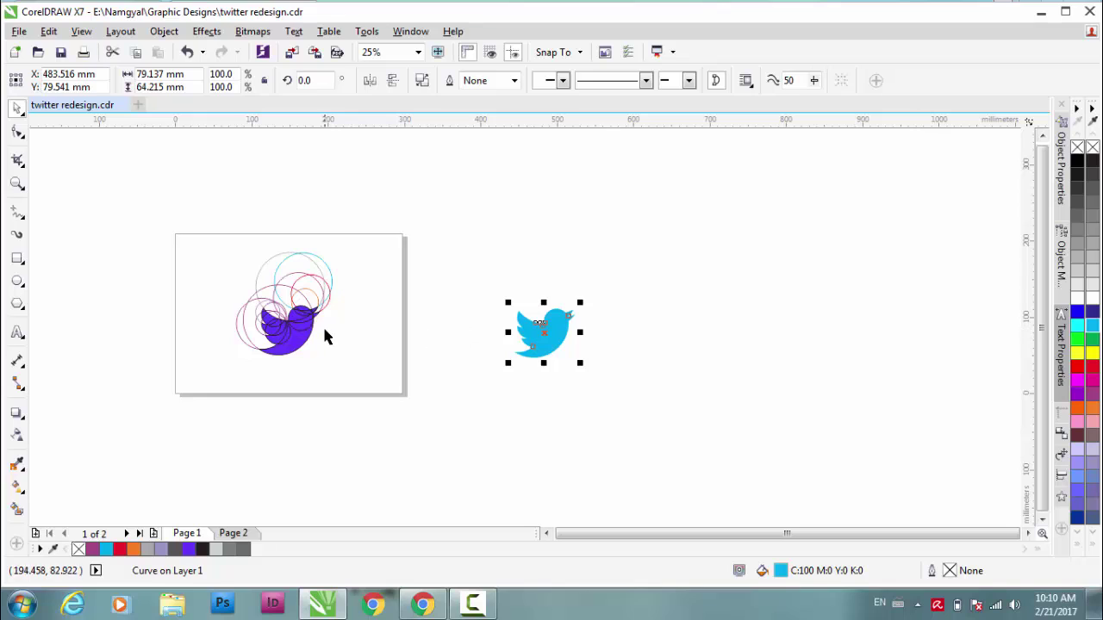
{"action": "scroll", "coordinate": [324, 336], "scroll_direction": "up", "scroll_amount": 1}
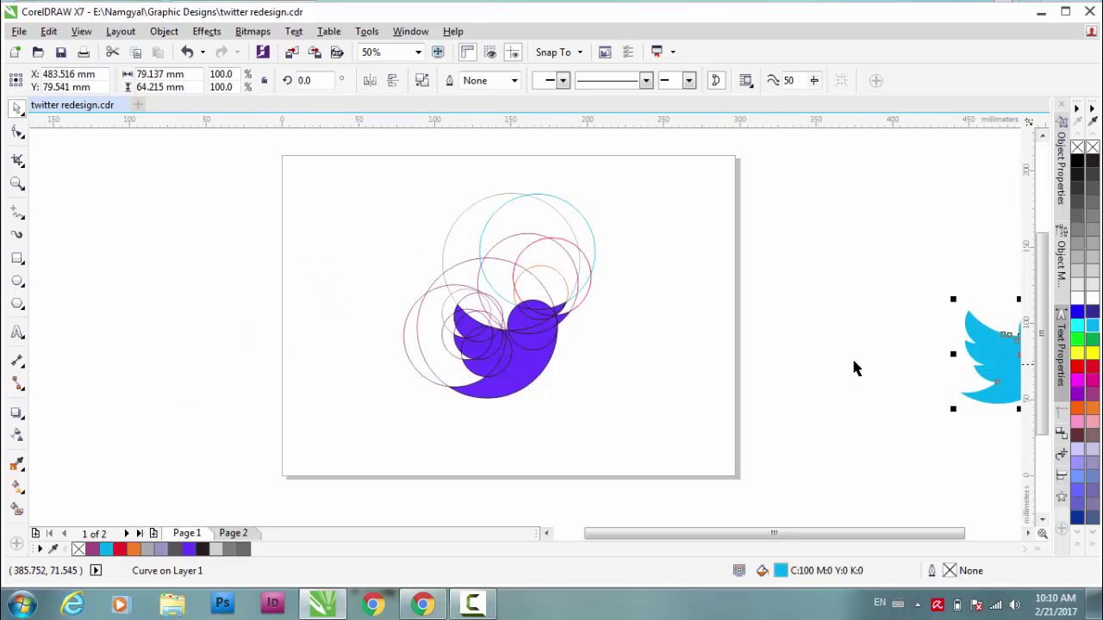
{"action": "scroll", "coordinate": [836, 354], "scroll_direction": "down", "scroll_amount": 2}
{"action": "scroll", "coordinate": [533, 327], "scroll_direction": "up", "scroll_amount": 1}
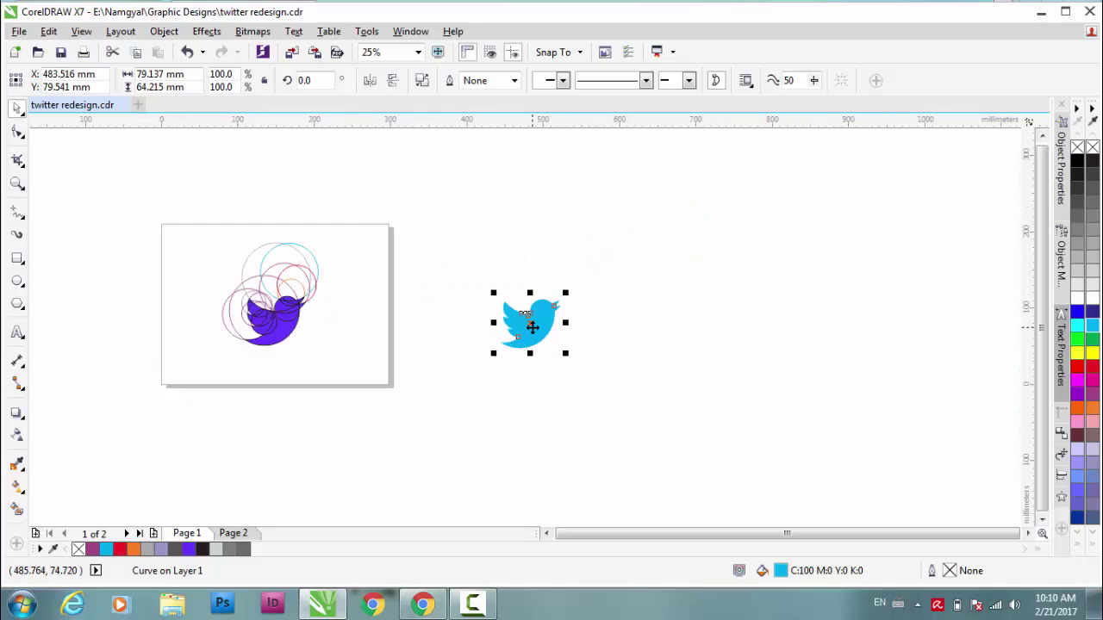
{"action": "left_click_drag", "start_coordinate": [532, 328], "coordinate": [355, 325]}
Reposition the 79.137 × 64.215 mm cyan bird so it sits just right of the purple bird.
{"action": "scroll", "coordinate": [355, 326], "scroll_direction": "up", "scroll_amount": 2}
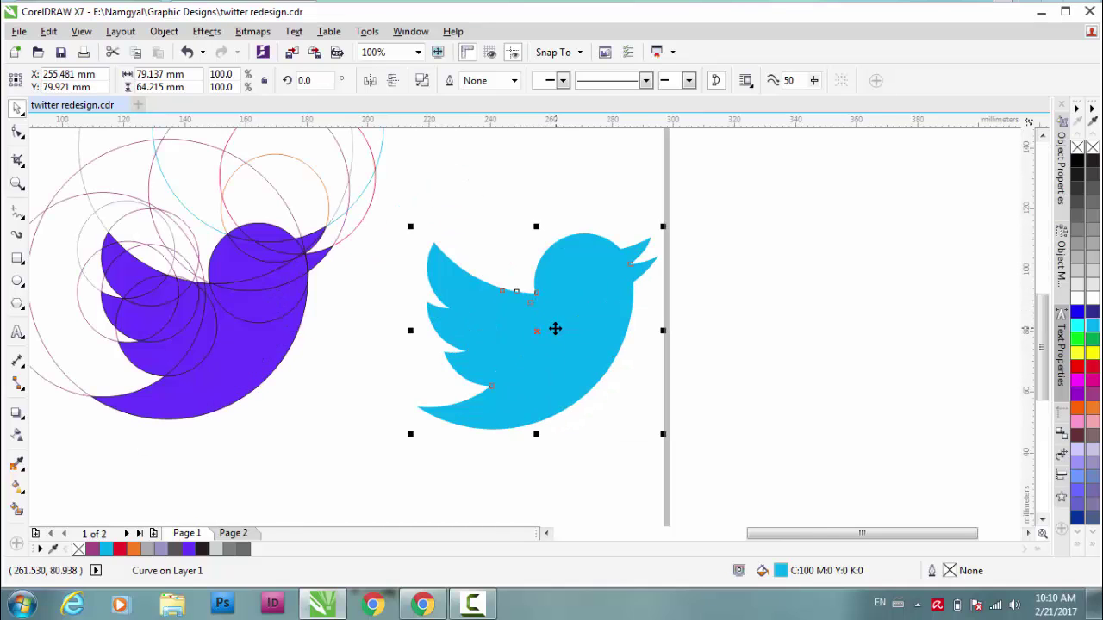
{"action": "scroll", "coordinate": [550, 327], "scroll_direction": "down", "scroll_amount": 2}
{"action": "scroll", "coordinate": [532, 325], "scroll_direction": "up", "scroll_amount": 2}
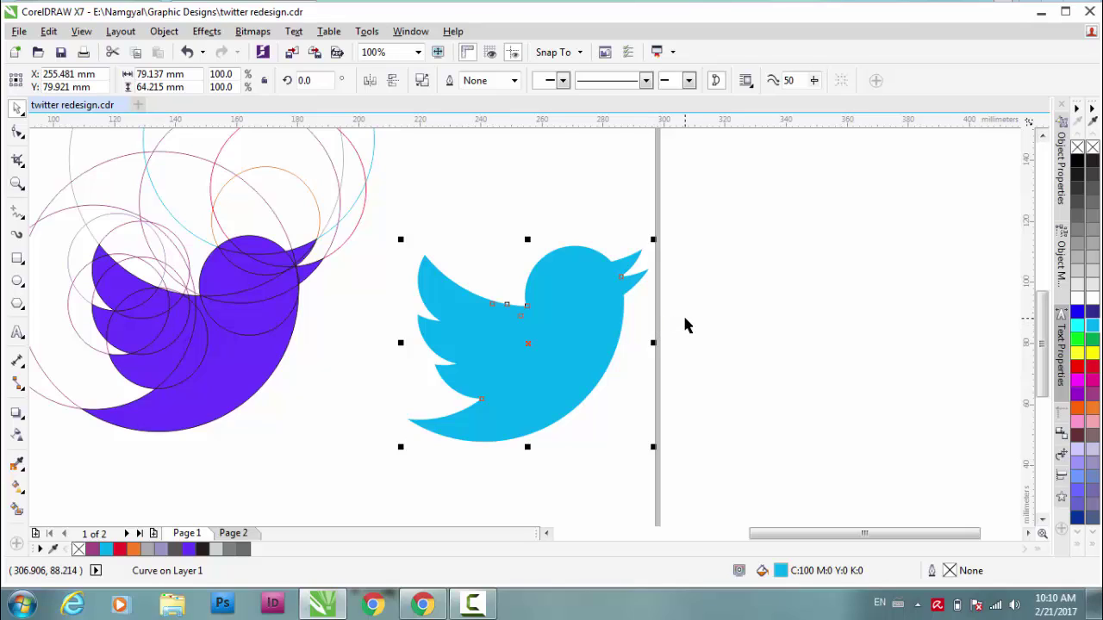
{"action": "left_click_drag", "start_coordinate": [574, 323], "coordinate": [729, 290]}
{"action": "scroll", "coordinate": [527, 328], "scroll_direction": "down", "scroll_amount": 2}
{"action": "scroll", "coordinate": [528, 328], "scroll_direction": "up", "scroll_amount": 2}
{"action": "left_click_drag", "start_coordinate": [532, 325], "coordinate": [651, 323]}
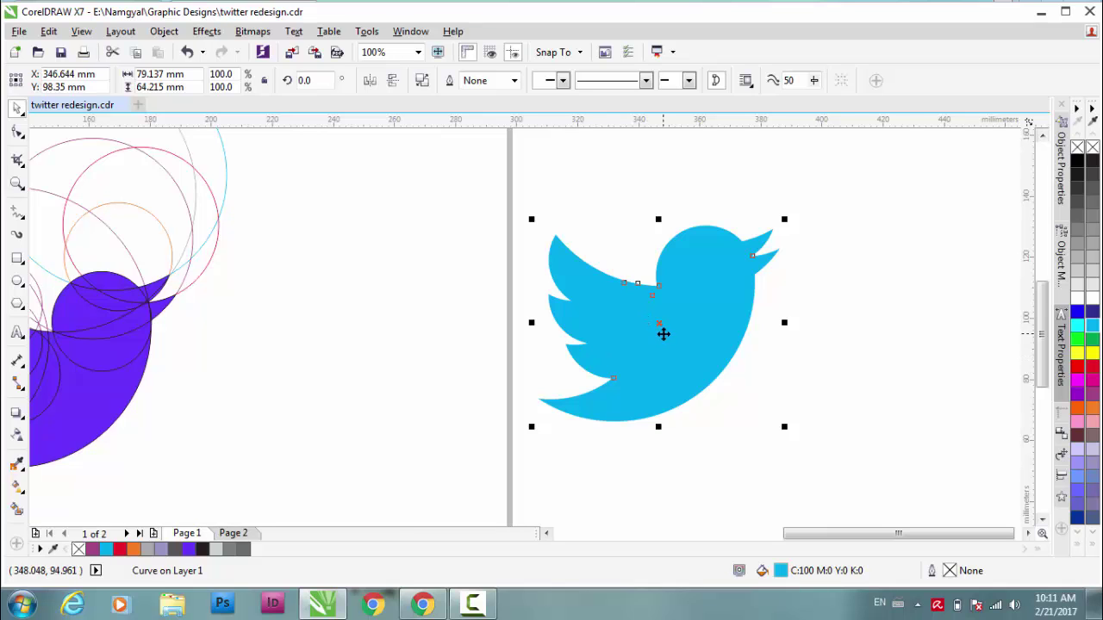
{"action": "left_click_drag", "start_coordinate": [660, 332], "coordinate": [374, 337]}
{"action": "scroll", "coordinate": [532, 336], "scroll_direction": "down", "scroll_amount": 3}
{"action": "scroll", "coordinate": [532, 334], "scroll_direction": "up", "scroll_amount": 2}
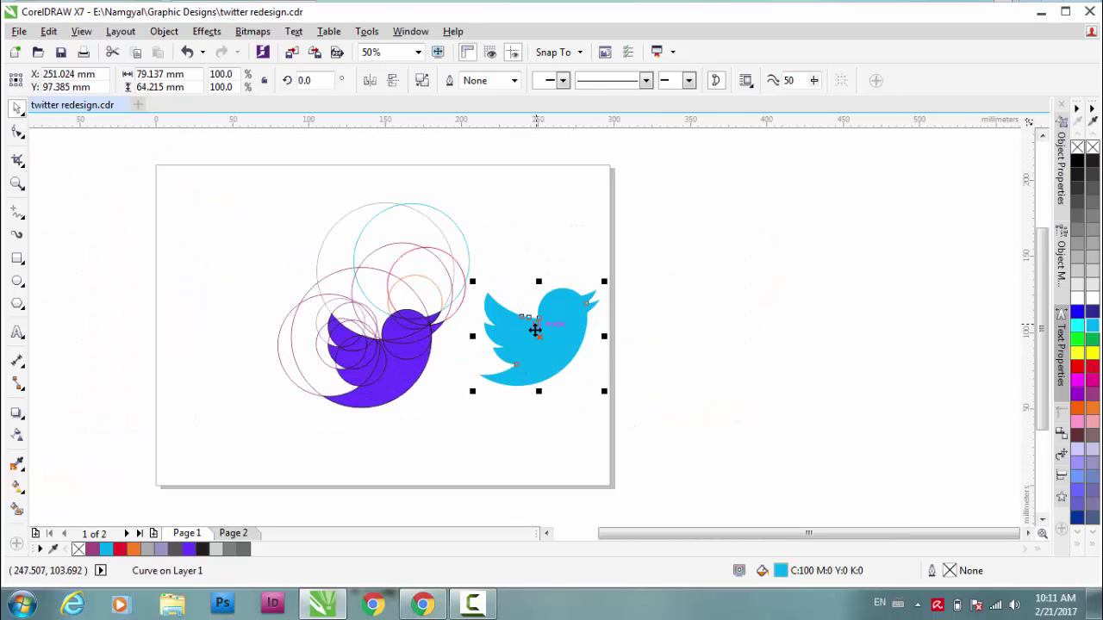
{"action": "scroll", "coordinate": [534, 330], "scroll_direction": "up", "scroll_amount": 2}
{"action": "mouse_move", "coordinate": [546, 337]}
{"action": "left_mouse_down"}
{"action": "mouse_move", "coordinate": [695, 319]}
{"action": "mouse_move", "coordinate": [539, 335]}
{"action": "mouse_move", "coordinate": [716, 332]}
{"action": "mouse_move", "coordinate": [523, 327]}
{"action": "mouse_move", "coordinate": [533, 326]}
{"action": "left_mouse_up"}
{"action": "scroll", "coordinate": [539, 335], "scroll_direction": "down", "scroll_amount": 3}
{"action": "scroll", "coordinate": [533, 327], "scroll_direction": "up", "scroll_amount": 2}
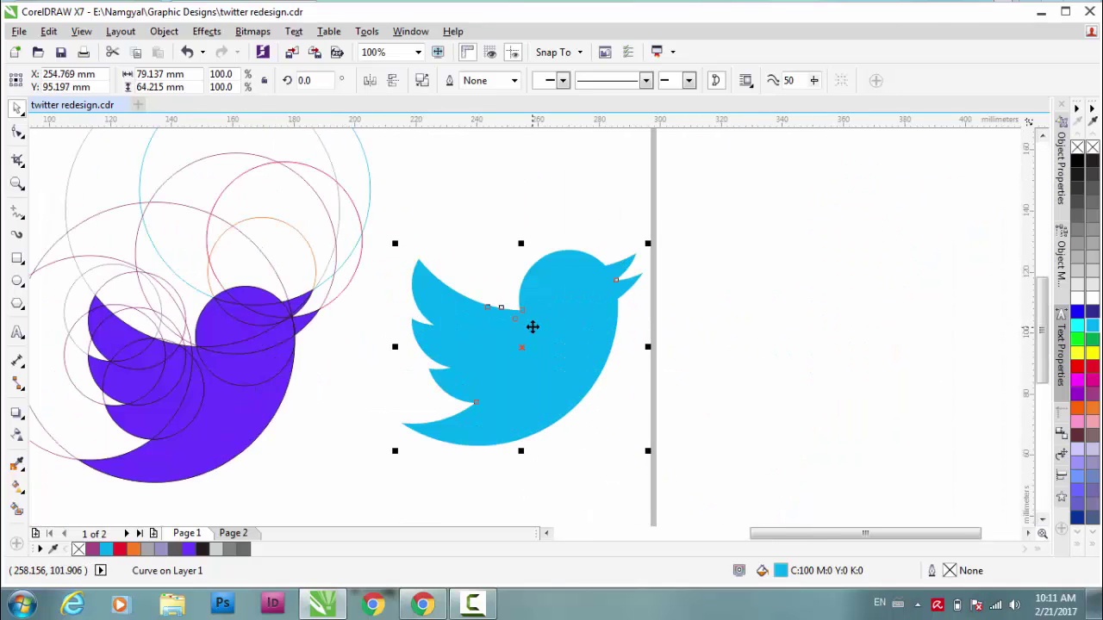
Draw an ellipse-tool circle over the bird's head and size it to about 31.8 mm.
{"action": "left_click", "coordinate": [16, 281]}
{"action": "left_click_drag", "start_coordinate": [525, 207], "coordinate": [646, 302]}
{"action": "scroll", "coordinate": [645, 302], "scroll_direction": "up", "scroll_amount": 1}
{"action": "left_click_drag", "start_coordinate": [506, 317], "coordinate": [487, 411]}
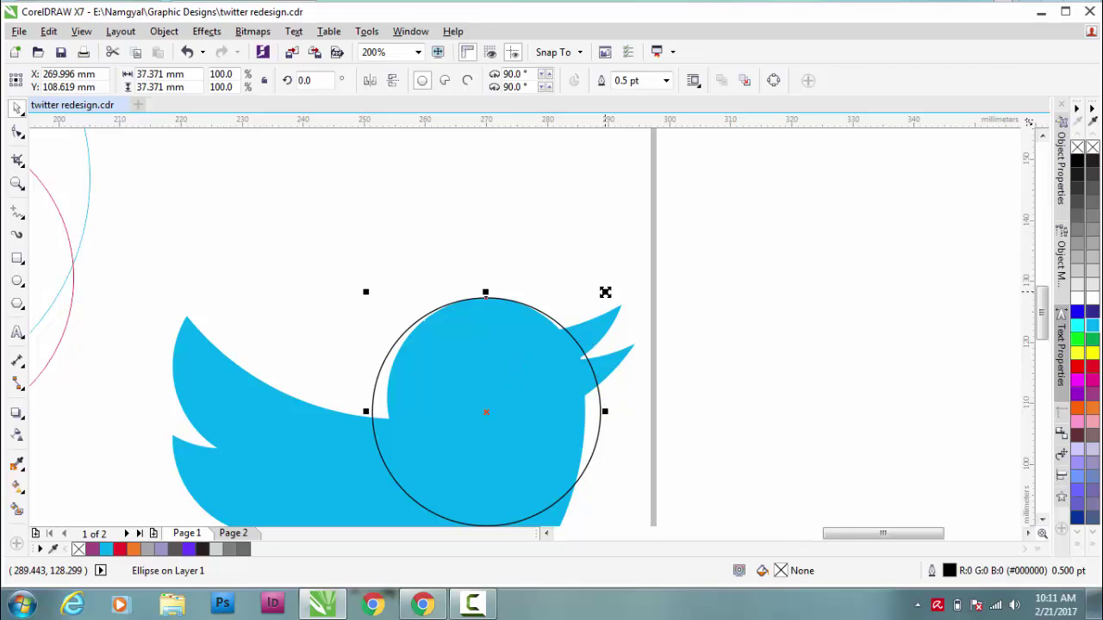
{"action": "left_click_drag", "start_coordinate": [605, 292], "coordinate": [597, 295]}
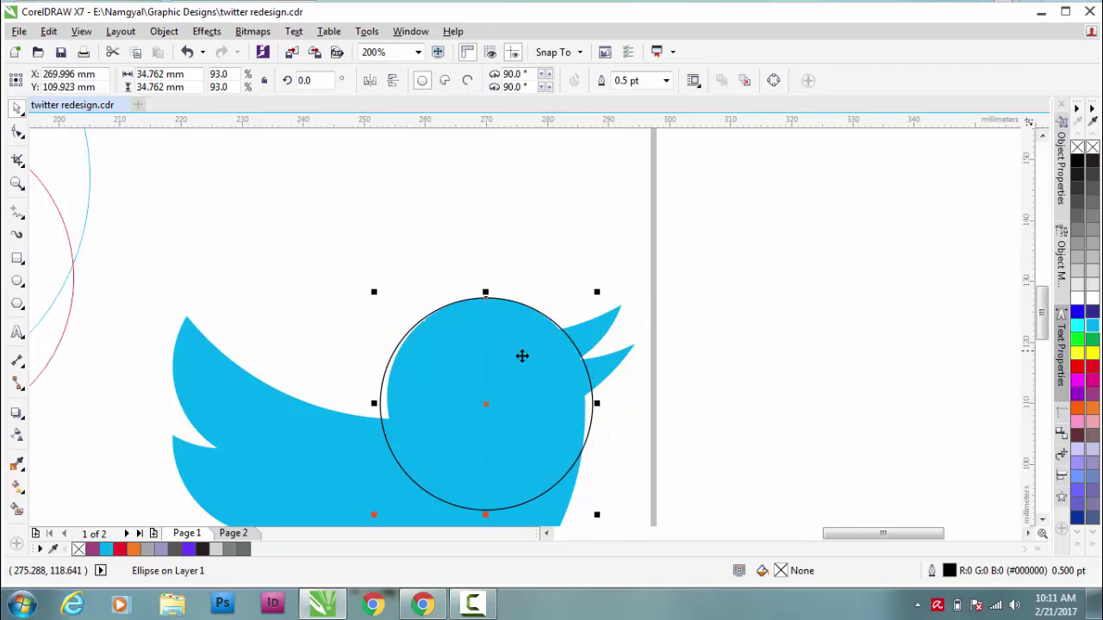
{"action": "left_click_drag", "start_coordinate": [596, 514], "coordinate": [589, 499]}
{"action": "key", "text": "Up"}
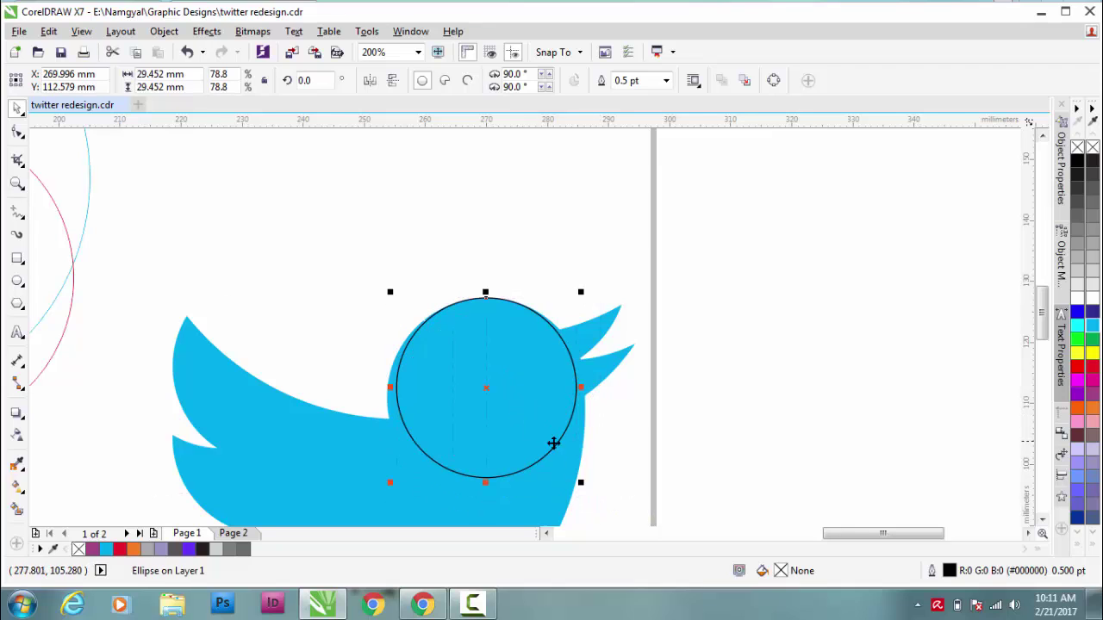
{"action": "left_click_drag", "start_coordinate": [581, 292], "coordinate": [596, 281]}
{"action": "left_click_drag", "start_coordinate": [498, 371], "coordinate": [354, 265]}
Duplicate the circle and enlarge the copy to a 78.6 mm circle.
{"action": "key", "text": "F3"}
{"action": "left_click_drag", "start_coordinate": [566, 264], "coordinate": [637, 196]}
{"action": "left_click_drag", "start_coordinate": [558, 309], "coordinate": [573, 276]}
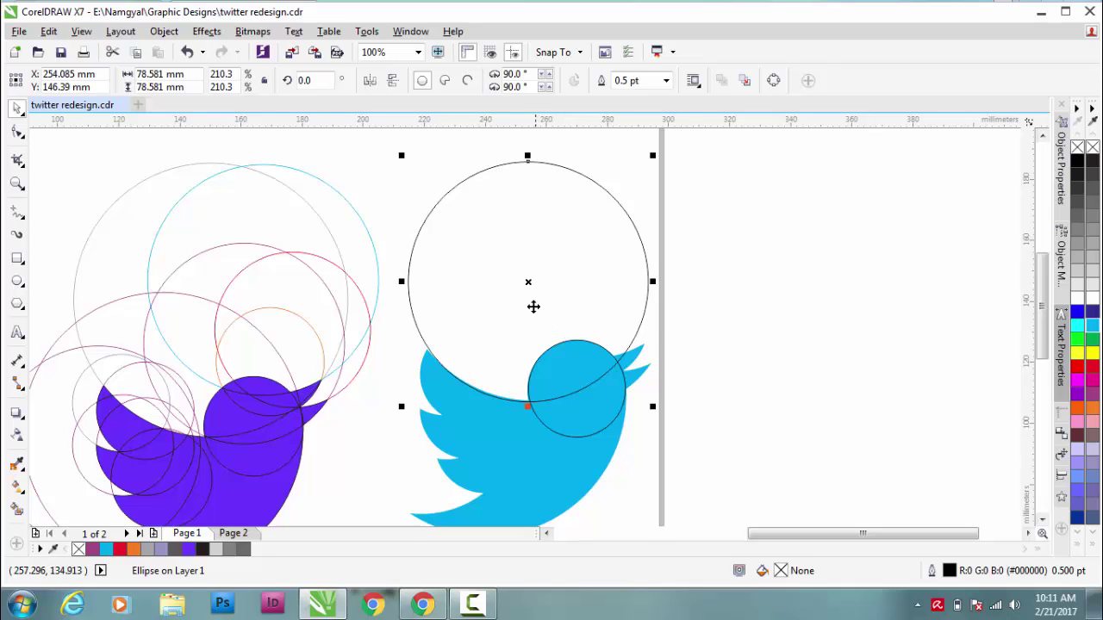
Move the large circle off the page's right edge and centre the small circle inside it.
{"action": "scroll", "coordinate": [532, 305], "scroll_direction": "up", "scroll_amount": 1}
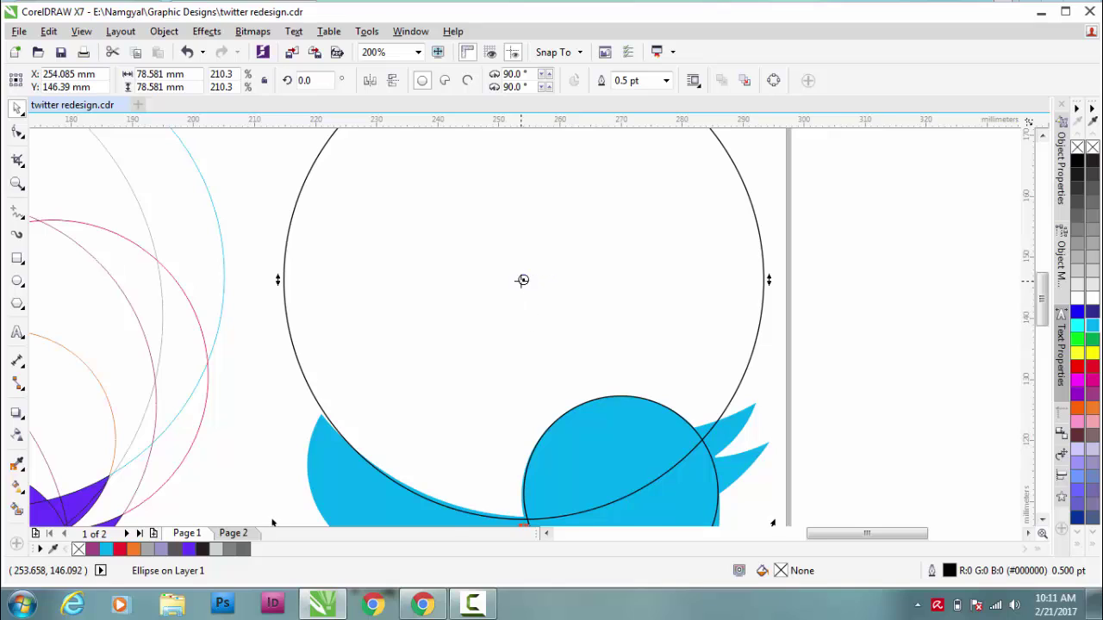
{"action": "scroll", "coordinate": [534, 327], "scroll_direction": "down", "scroll_amount": 2}
{"action": "scroll", "coordinate": [532, 326], "scroll_direction": "up", "scroll_amount": 1}
{"action": "left_click_drag", "start_coordinate": [533, 326], "coordinate": [841, 265]}
{"action": "left_click", "coordinate": [575, 423]}
{"action": "left_click_drag", "start_coordinate": [575, 423], "coordinate": [836, 267]}
{"action": "scroll", "coordinate": [530, 336], "scroll_direction": "down", "scroll_amount": 2}
{"action": "scroll", "coordinate": [533, 345], "scroll_direction": "up", "scroll_amount": 3}
{"action": "scroll", "coordinate": [532, 328], "scroll_direction": "down", "scroll_amount": 2}
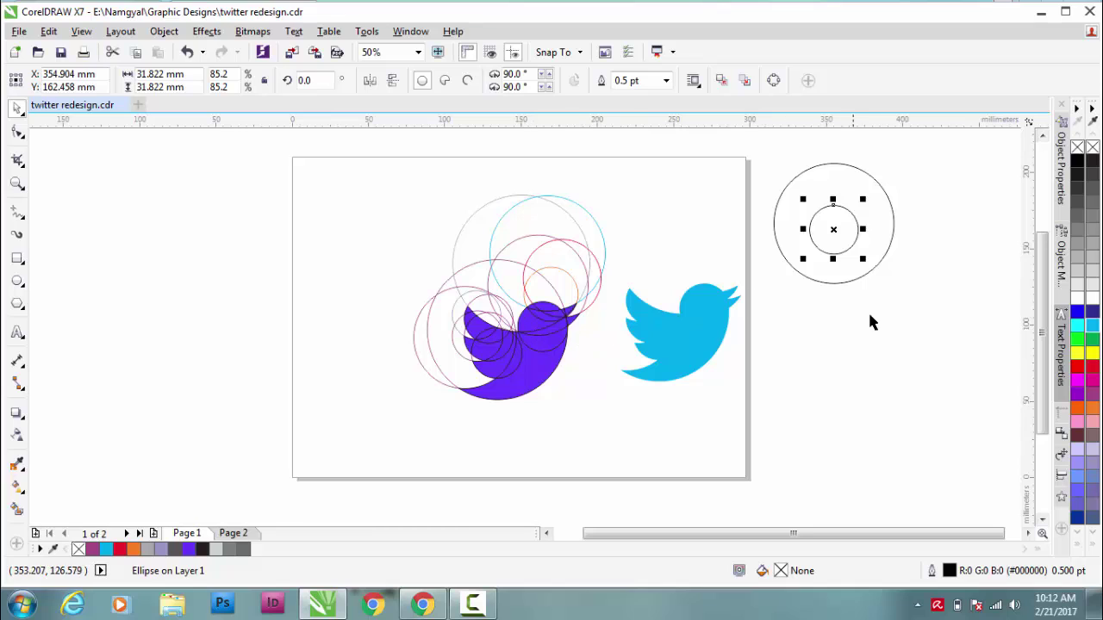
Marquee-select both circles and delete them.
{"action": "left_click", "coordinate": [923, 321]}
{"action": "left_click_drag", "start_coordinate": [929, 316], "coordinate": [746, 144]}
{"action": "key", "text": "Delete"}
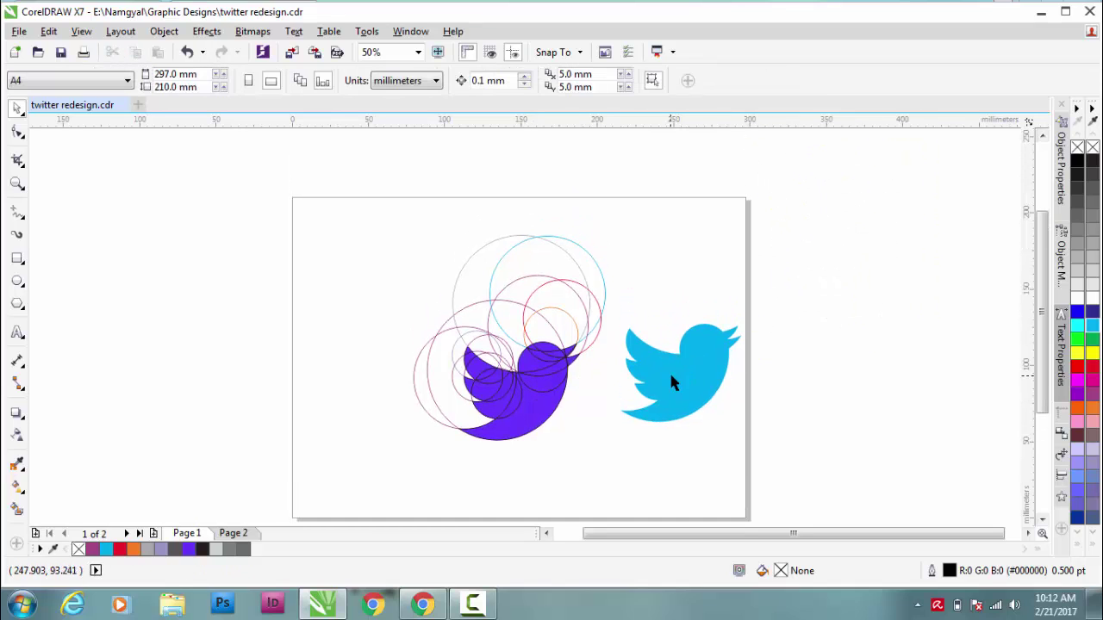
Move the cyan bird right to about 342 mm, just past the page's right edge.
{"action": "left_click", "coordinate": [671, 373]}
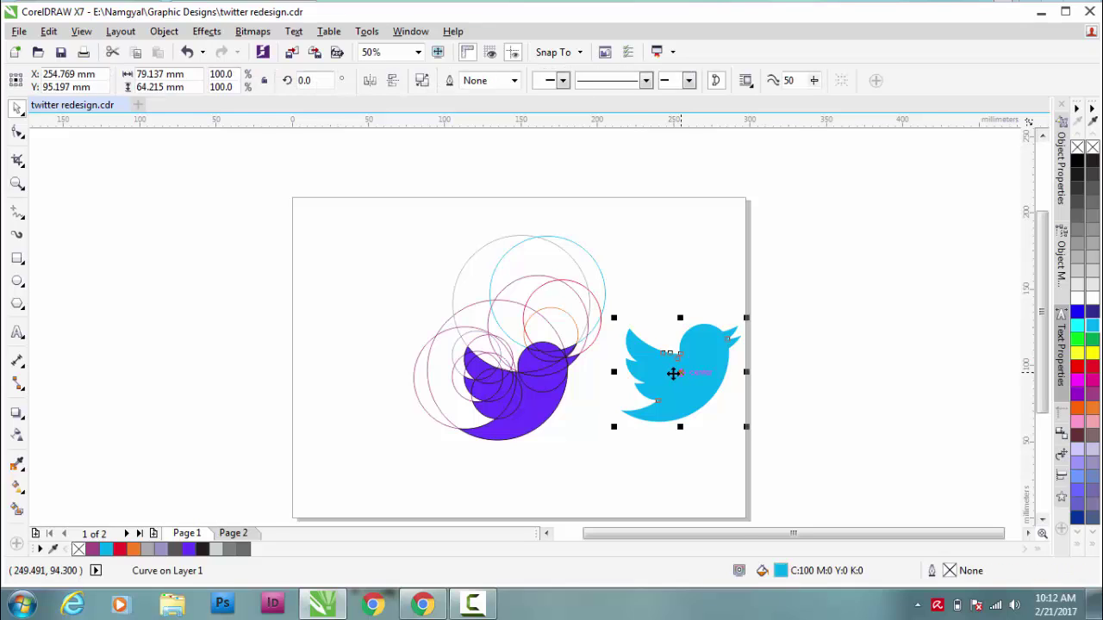
{"action": "scroll", "coordinate": [672, 373], "scroll_direction": "up", "scroll_amount": 1}
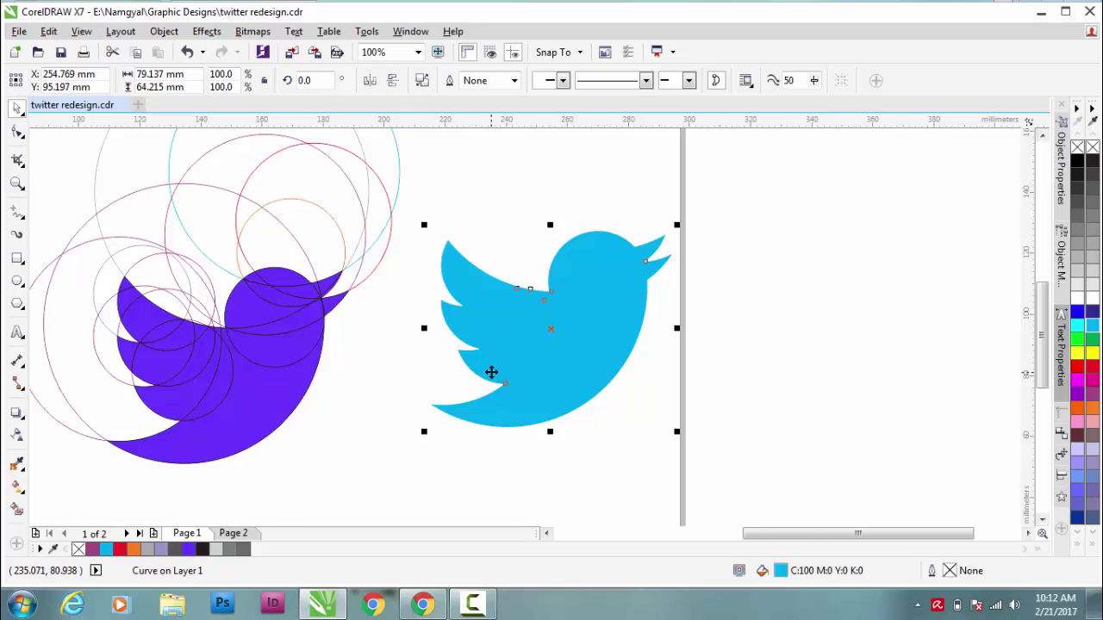
{"action": "scroll", "coordinate": [532, 326], "scroll_direction": "down", "scroll_amount": 1}
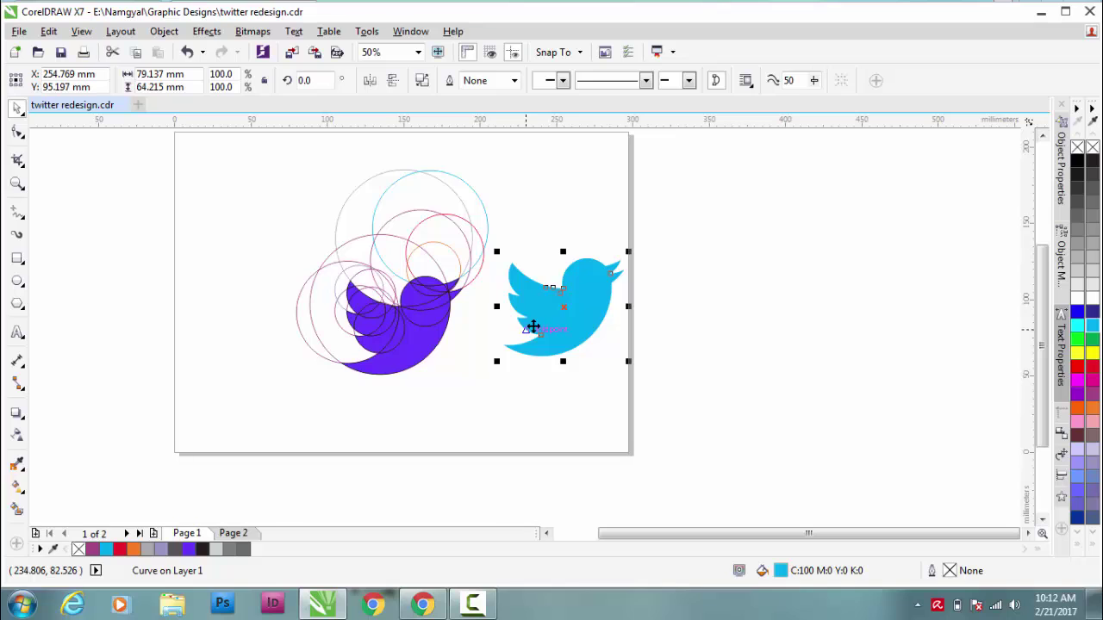
{"action": "scroll", "coordinate": [532, 321], "scroll_direction": "up", "scroll_amount": 1}
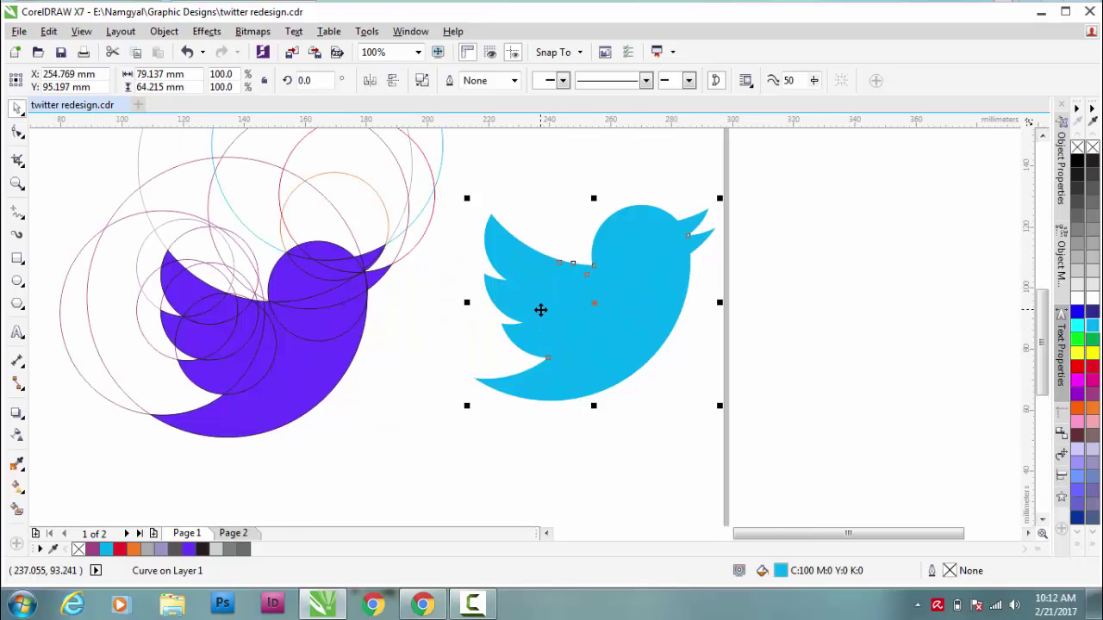
{"action": "scroll", "coordinate": [536, 317], "scroll_direction": "down", "scroll_amount": 2}
{"action": "scroll", "coordinate": [529, 326], "scroll_direction": "up", "scroll_amount": 2}
{"action": "left_click_drag", "start_coordinate": [561, 339], "coordinate": [828, 334]}
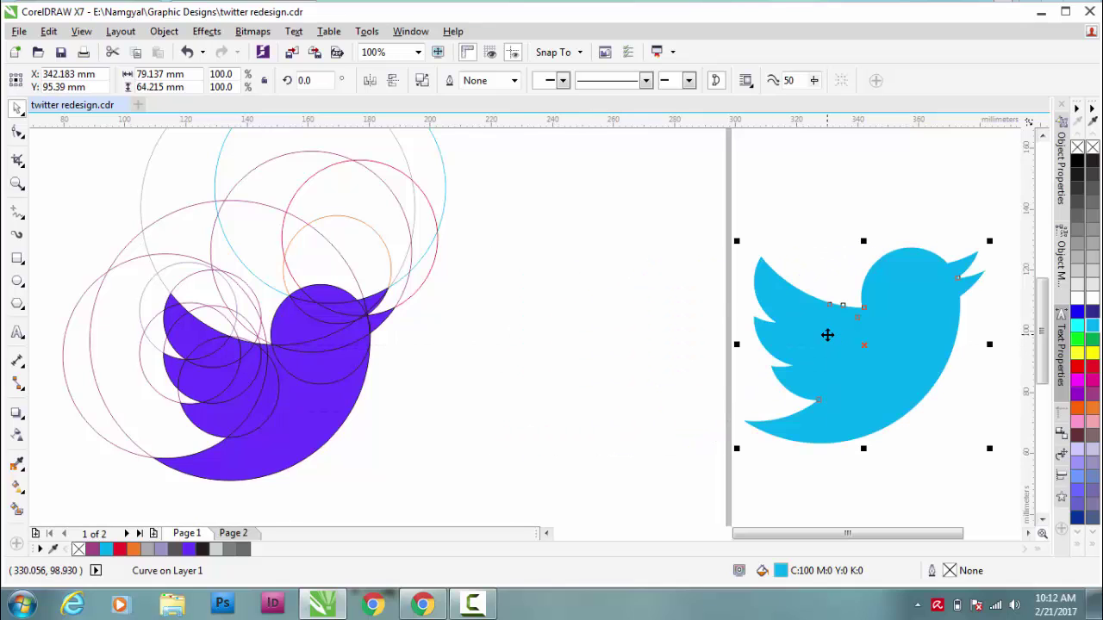